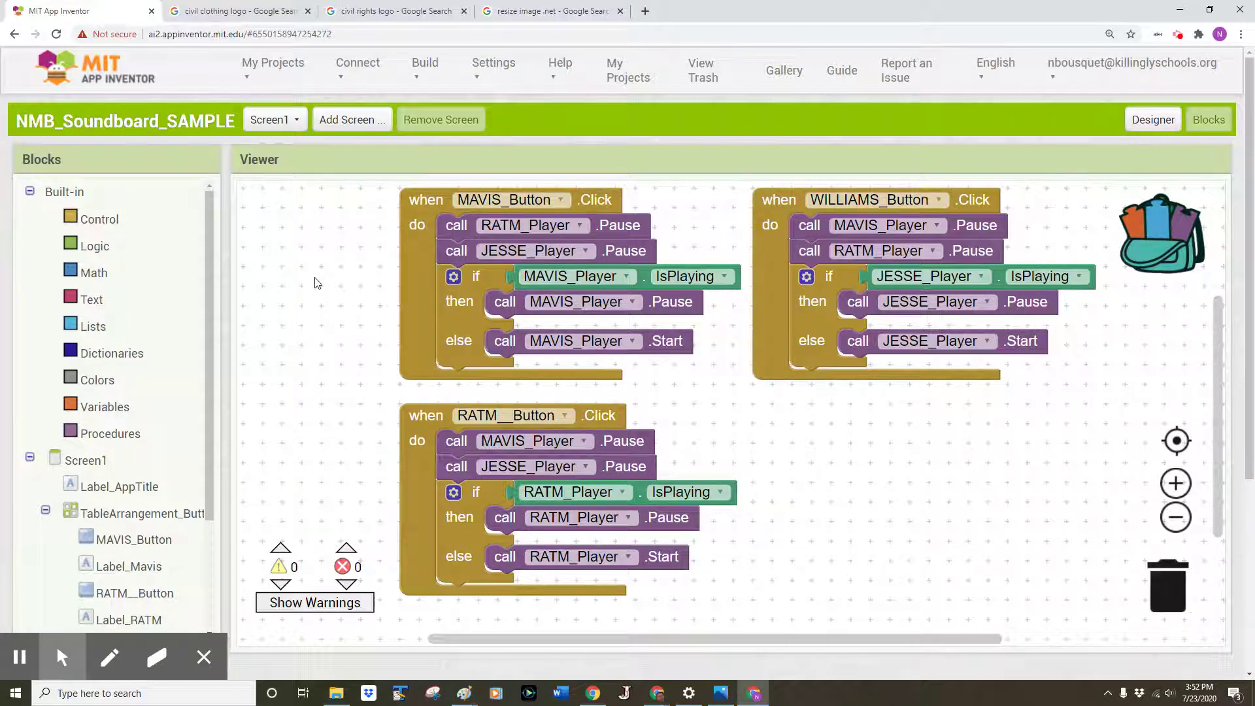
pyautogui.click(91, 273)
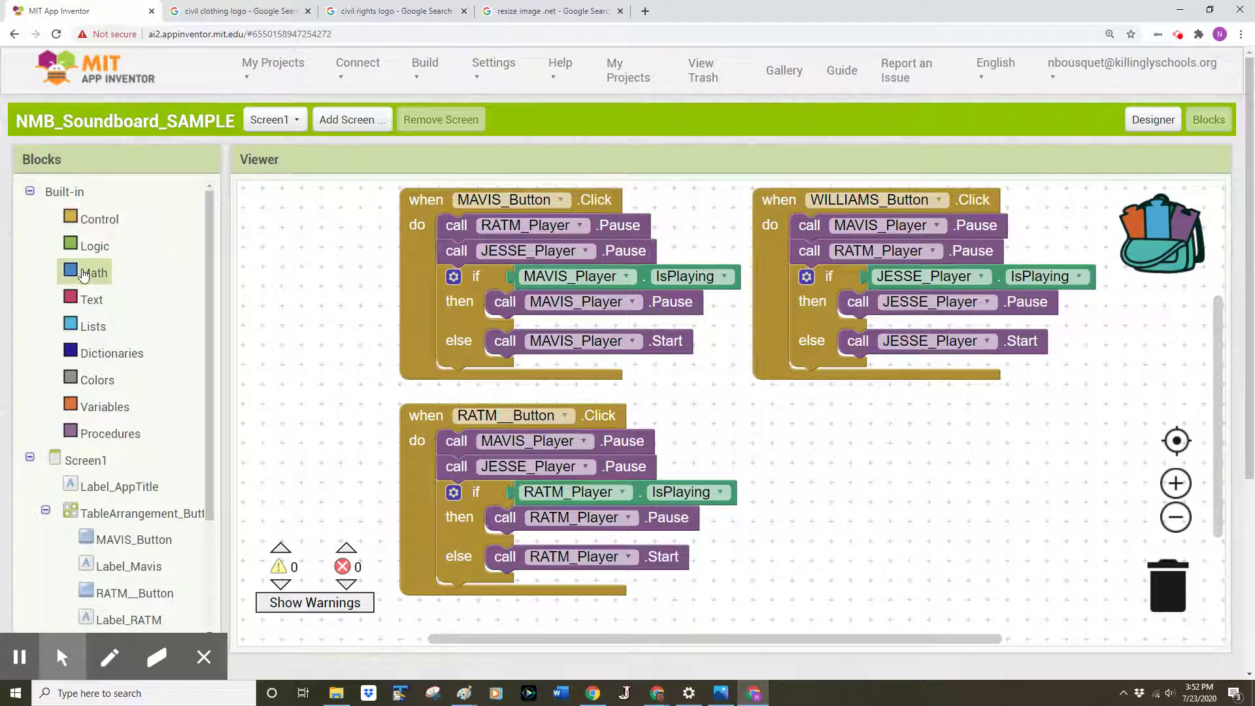
pyautogui.moveTo(263, 202); pyautogui.dragTo(1170, 585)
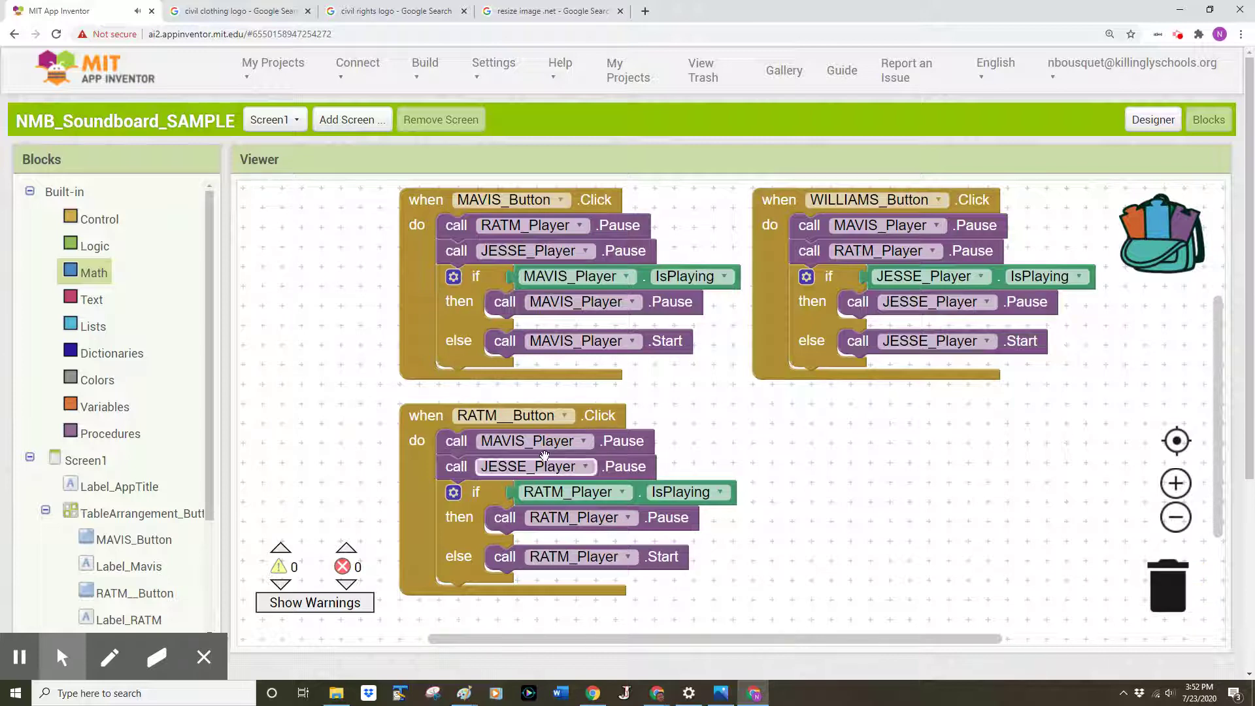
# Duplicate the RATM__Button click event block, then discard a copy in the trash and confirm its deletion
pyautogui.rightClick(418, 481)
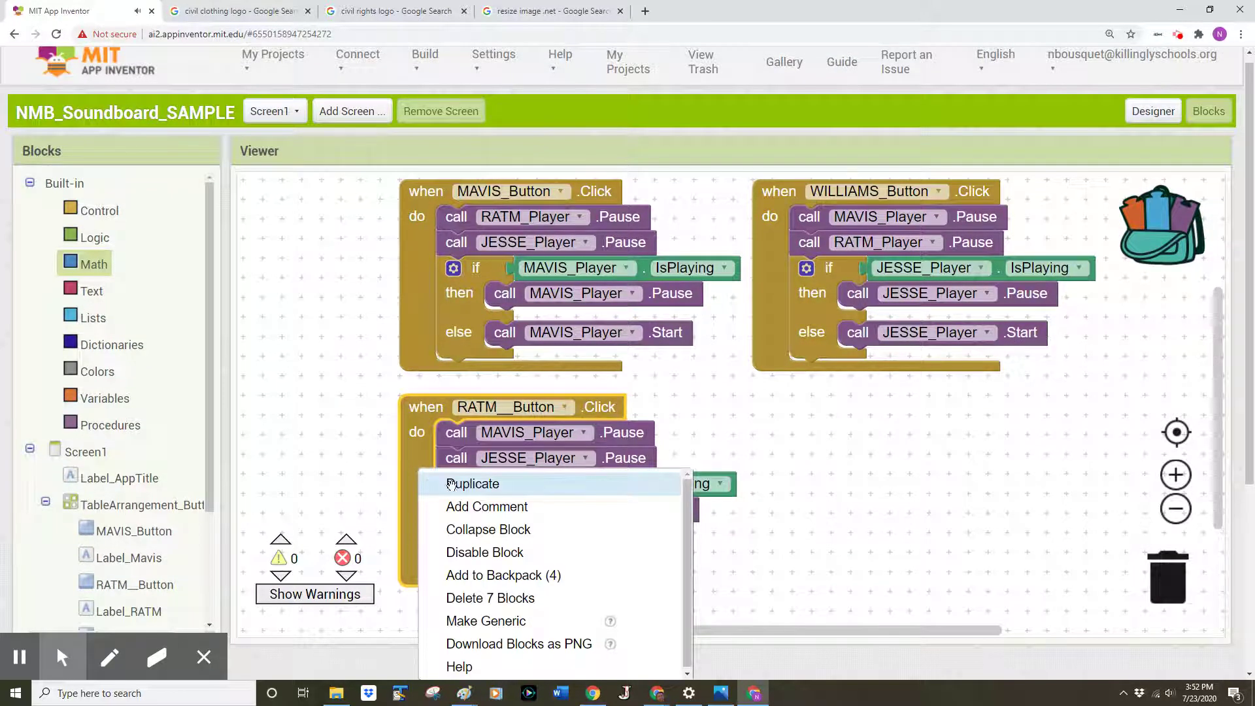
pyautogui.click(428, 491)
pyautogui.moveTo(429, 483); pyautogui.dragTo(1168, 579)
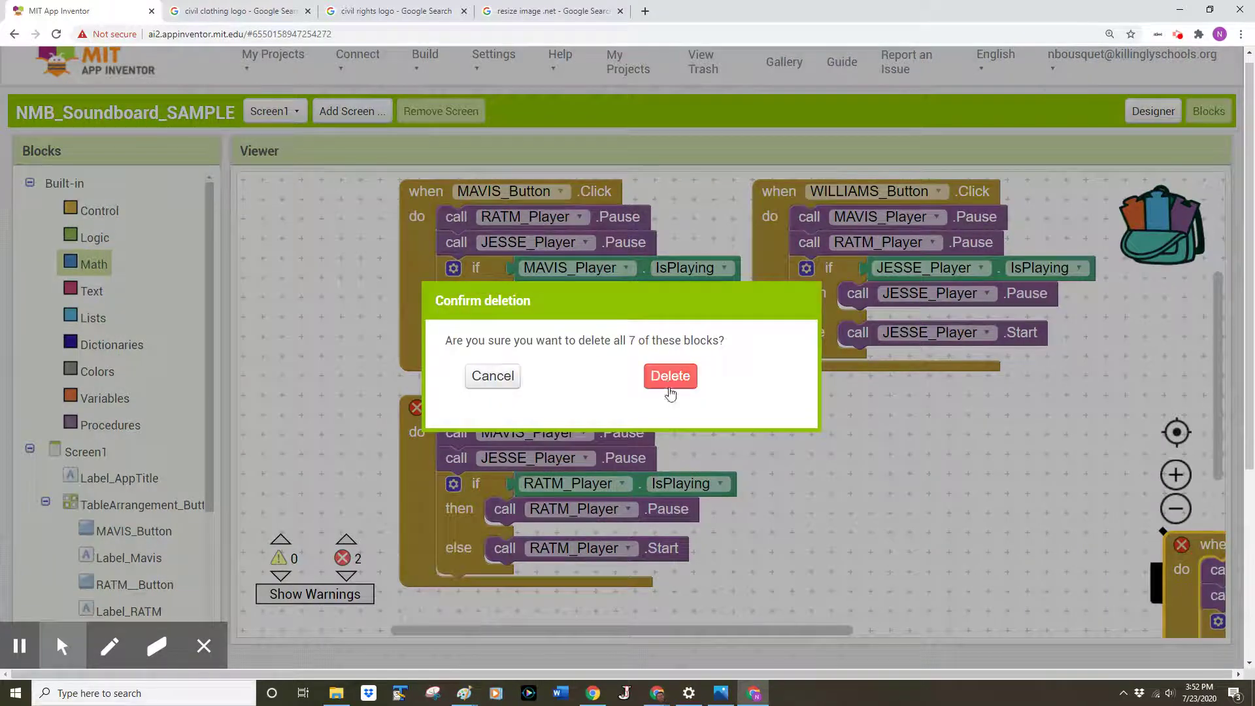
pyautogui.click(669, 385)
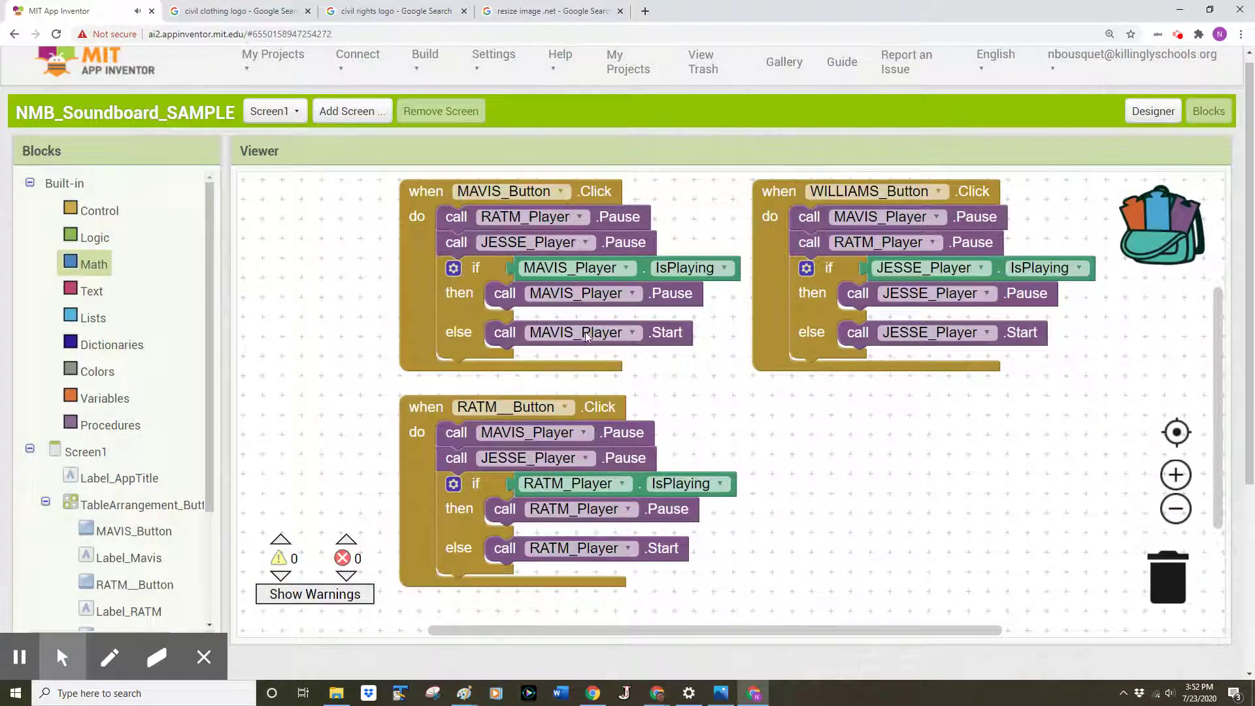
# Switch to the Designer view and set the AppName of Screen1 to "Civil Soundboard"
pyautogui.click(1152, 111)
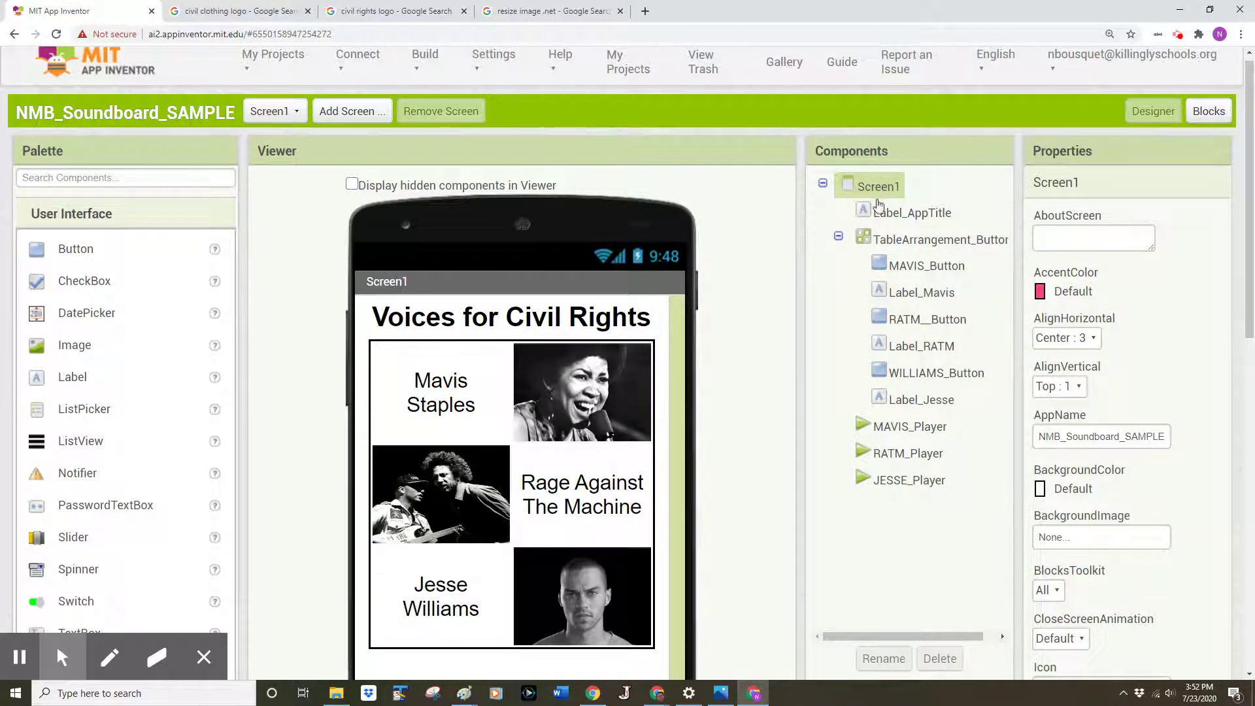
pyautogui.click(880, 216)
pyautogui.click(874, 190)
pyautogui.moveTo(1040, 437); pyautogui.dragTo(1187, 439)
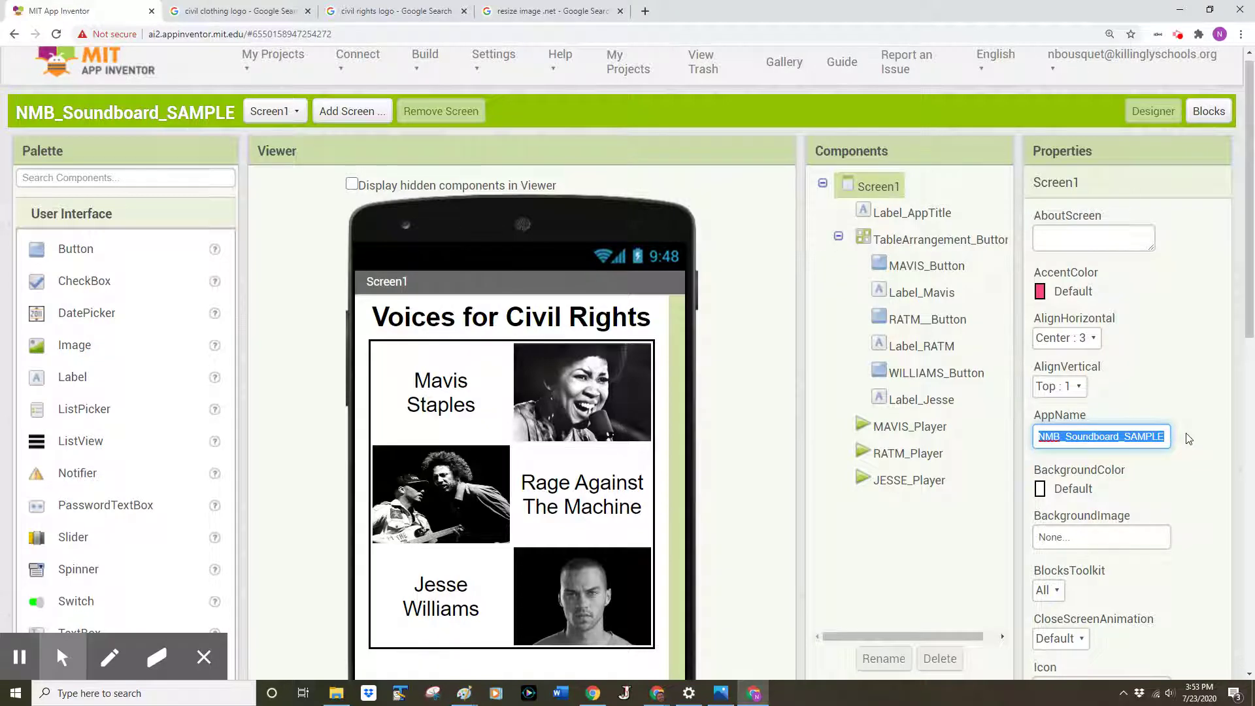
pyautogui.write('Civil So')
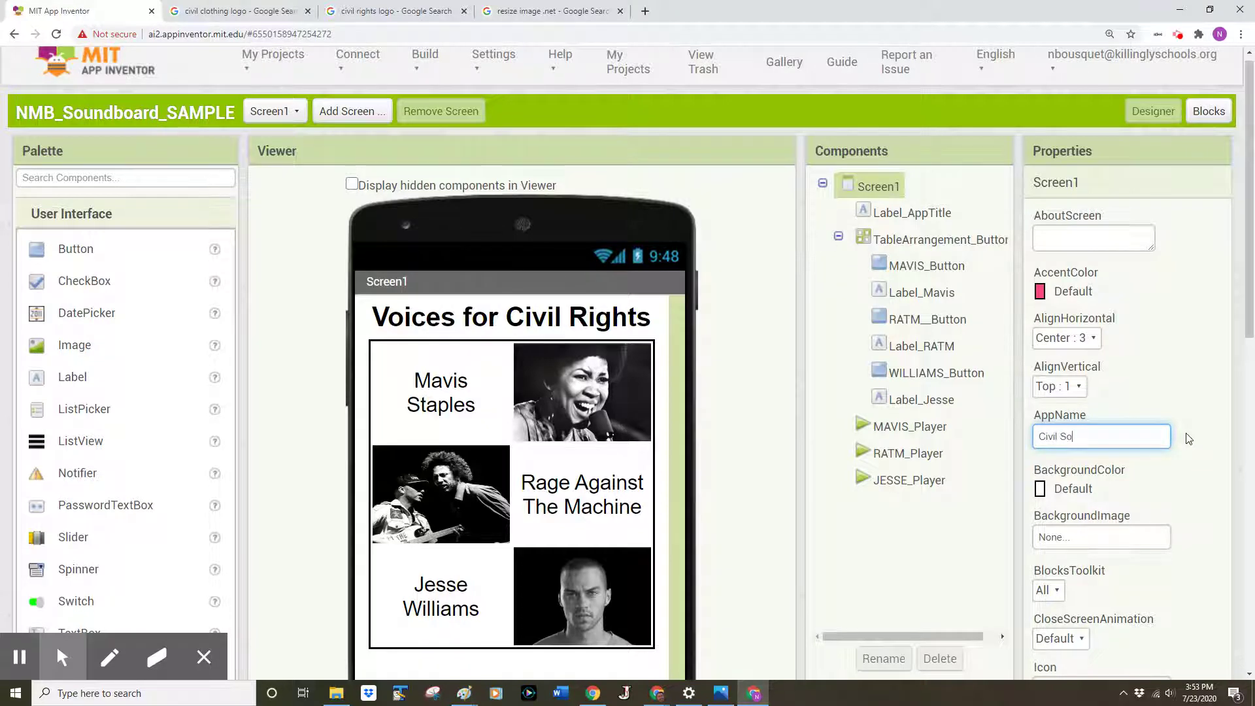
pyautogui.write('undboard')
pyautogui.click(1201, 398)
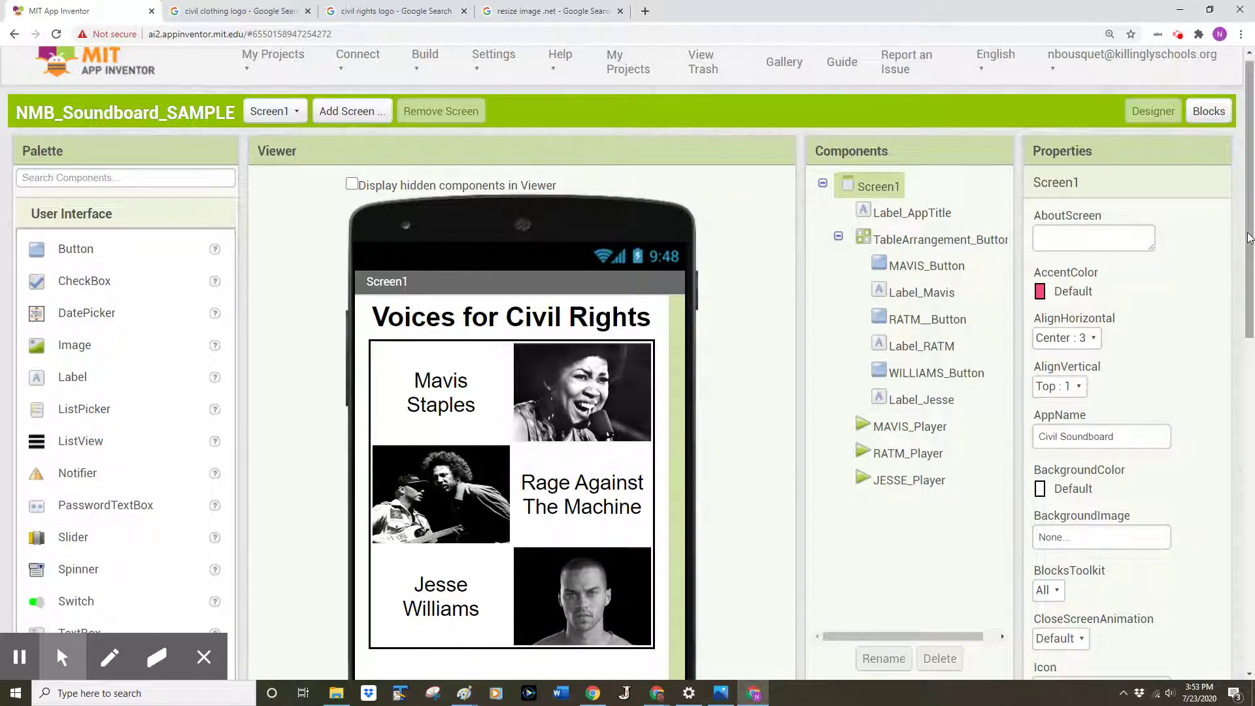
# Set the Title property of Screen1 to "Civil Rights Soundbard - NMB"
pyautogui.moveTo(1246, 244); pyautogui.dragTo(1252, 579)
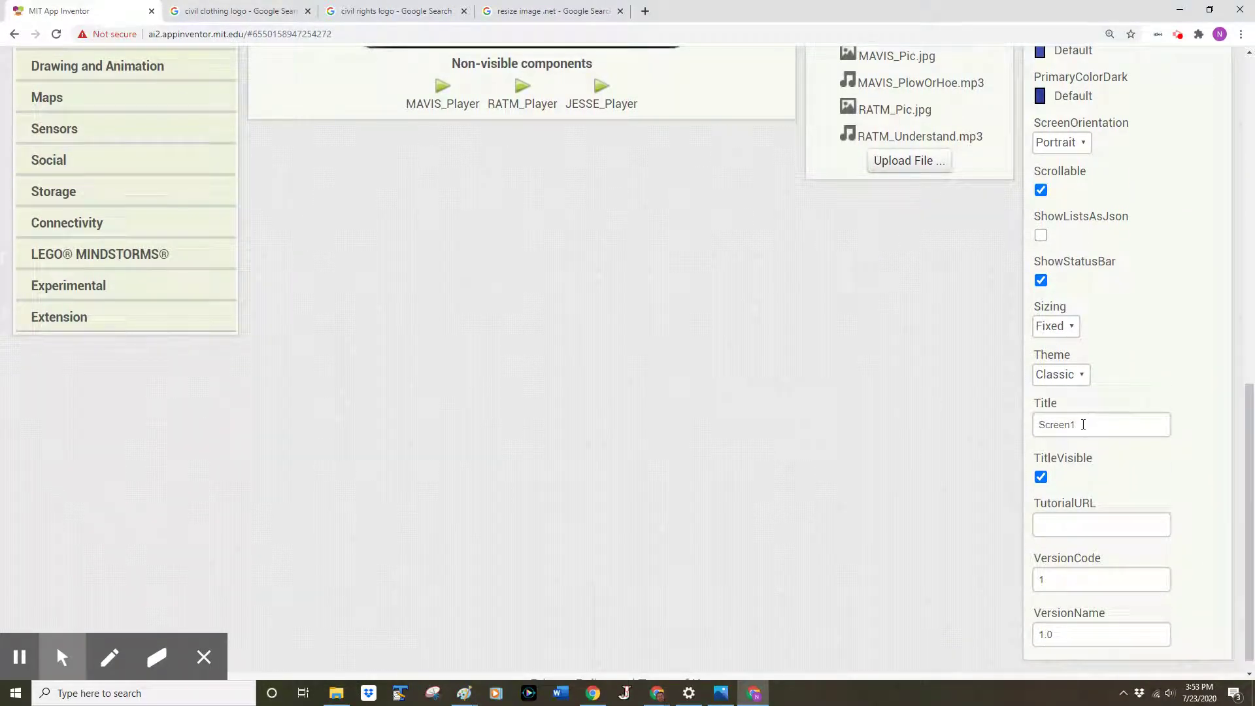
pyautogui.click(1062, 424)
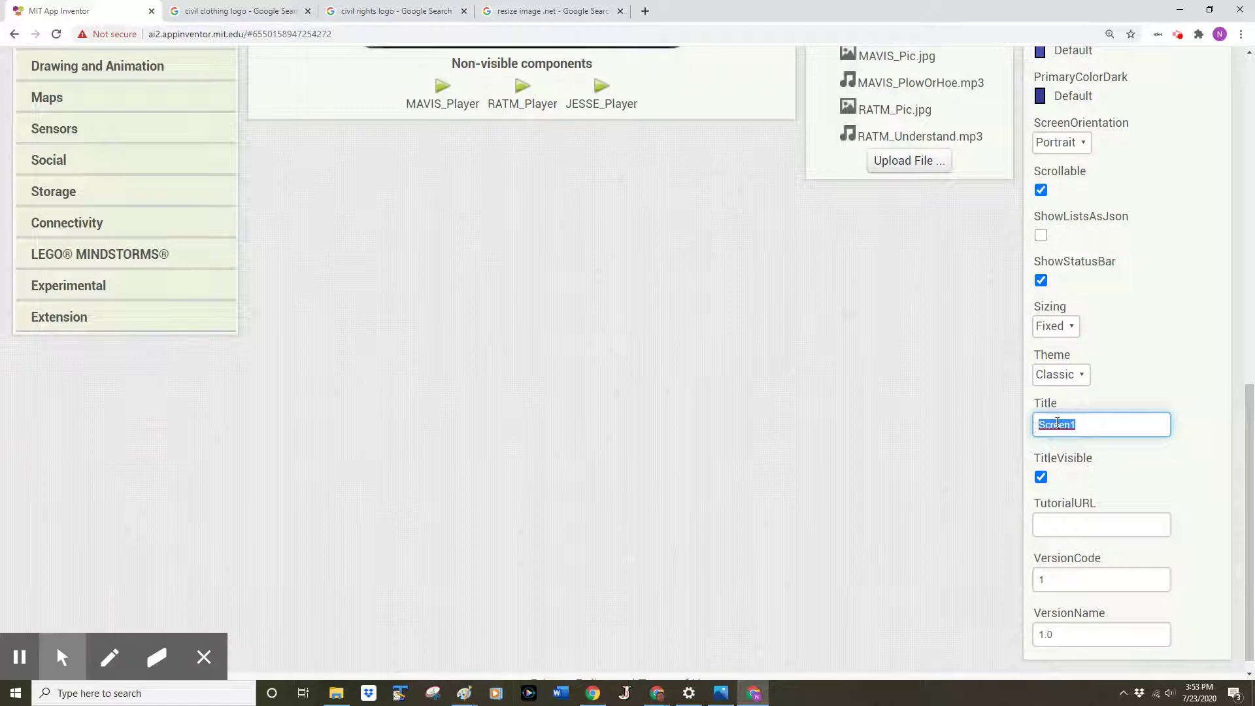
pyautogui.write('Civil Rights Soundbard - N')
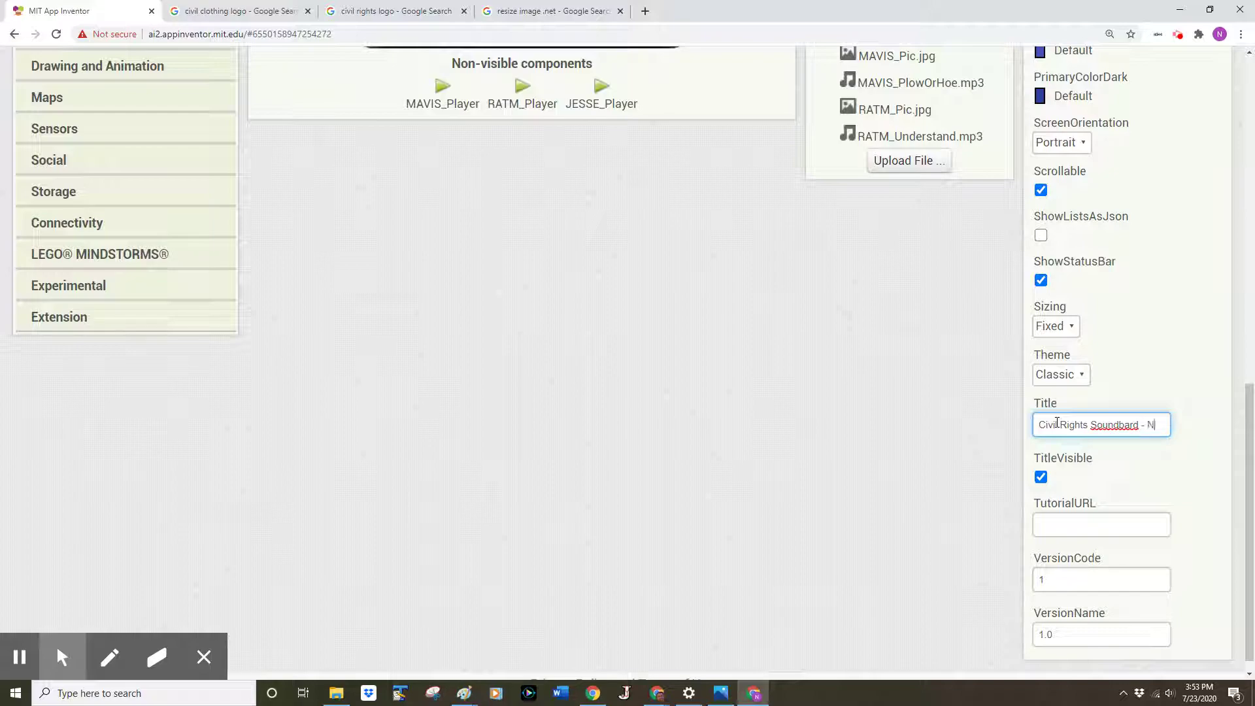
pyautogui.write('MI')
pyautogui.press('Return')
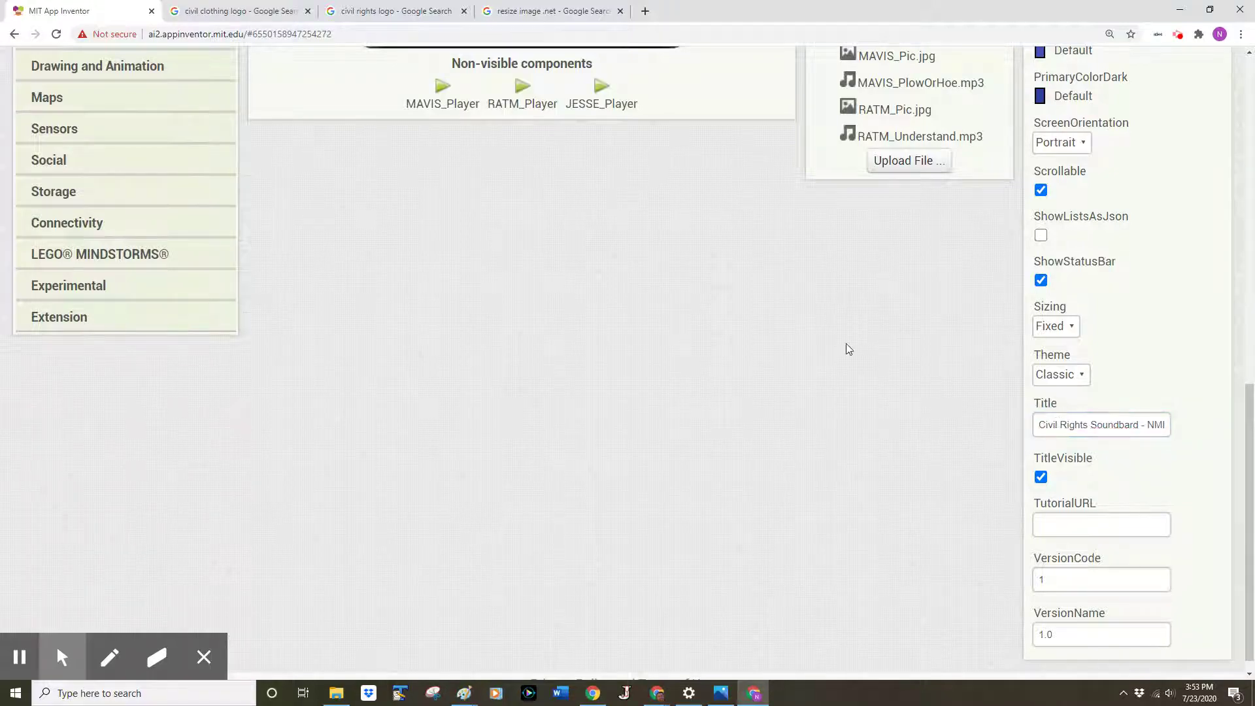
pyautogui.scroll(10, 848, 349)
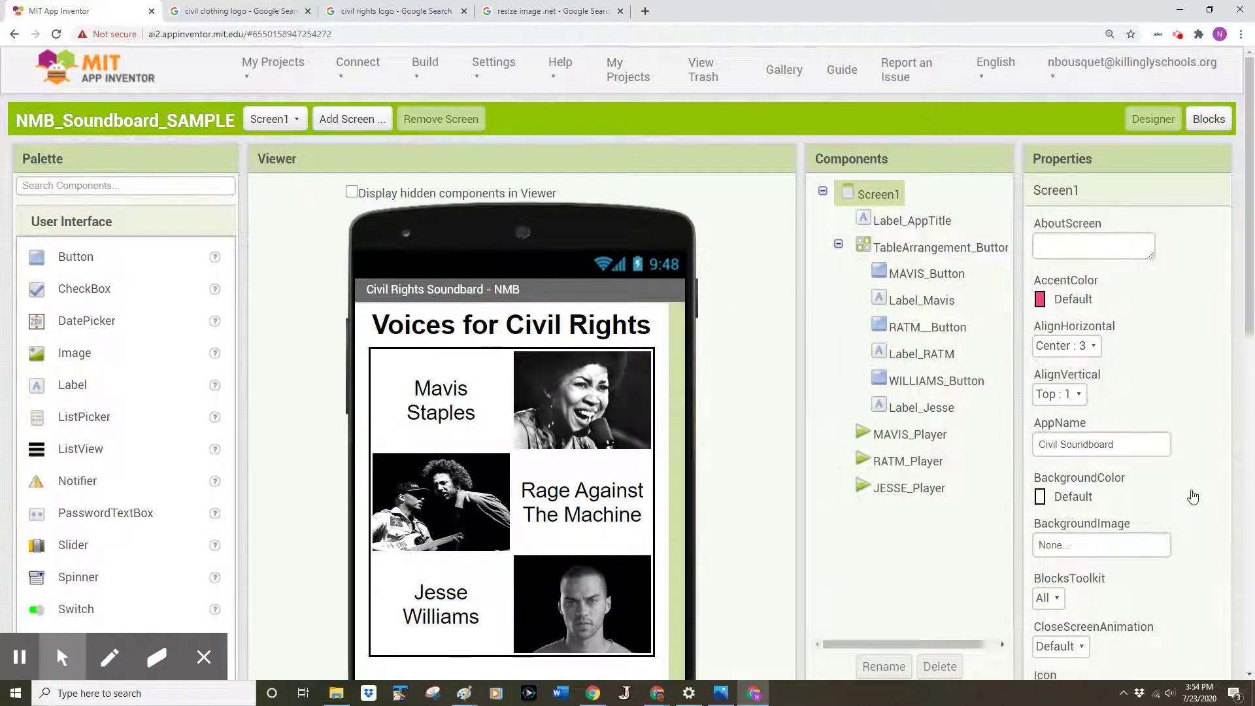
# Review the Screen1 properties, including the app name and the Icon setting
pyautogui.scroll(-3, 1192, 497)
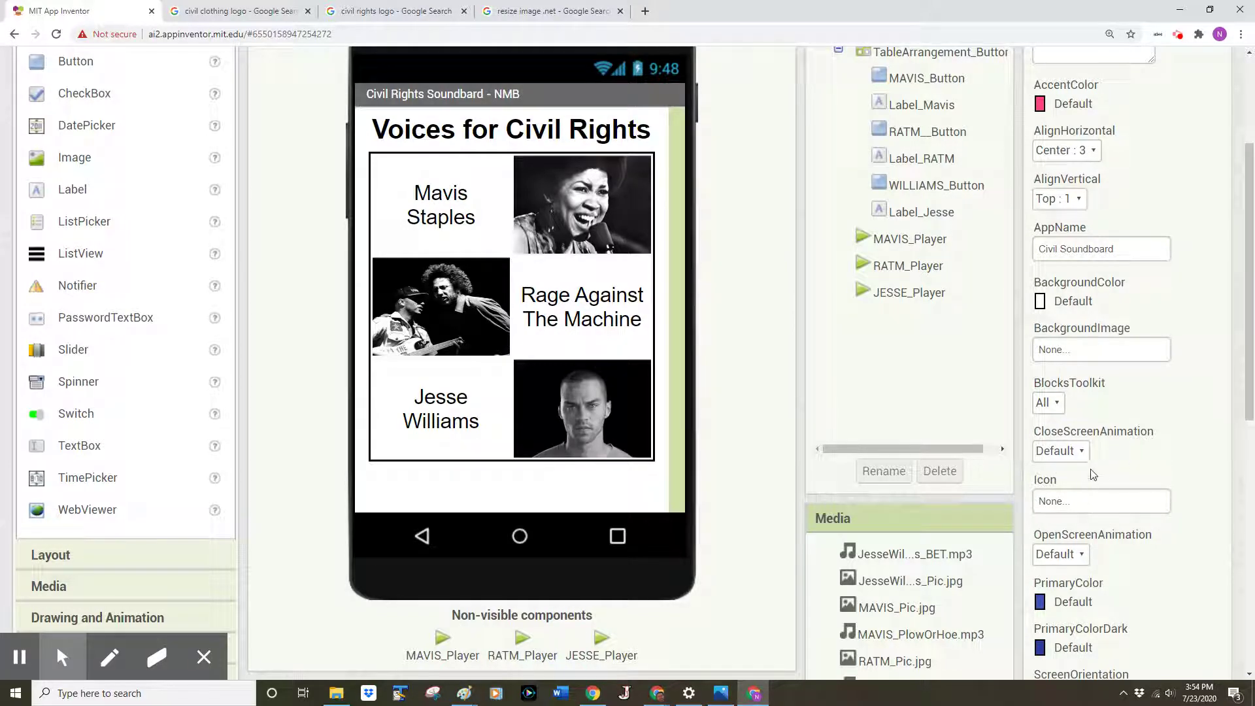
pyautogui.scroll(3, 1093, 474)
pyautogui.click(912, 221)
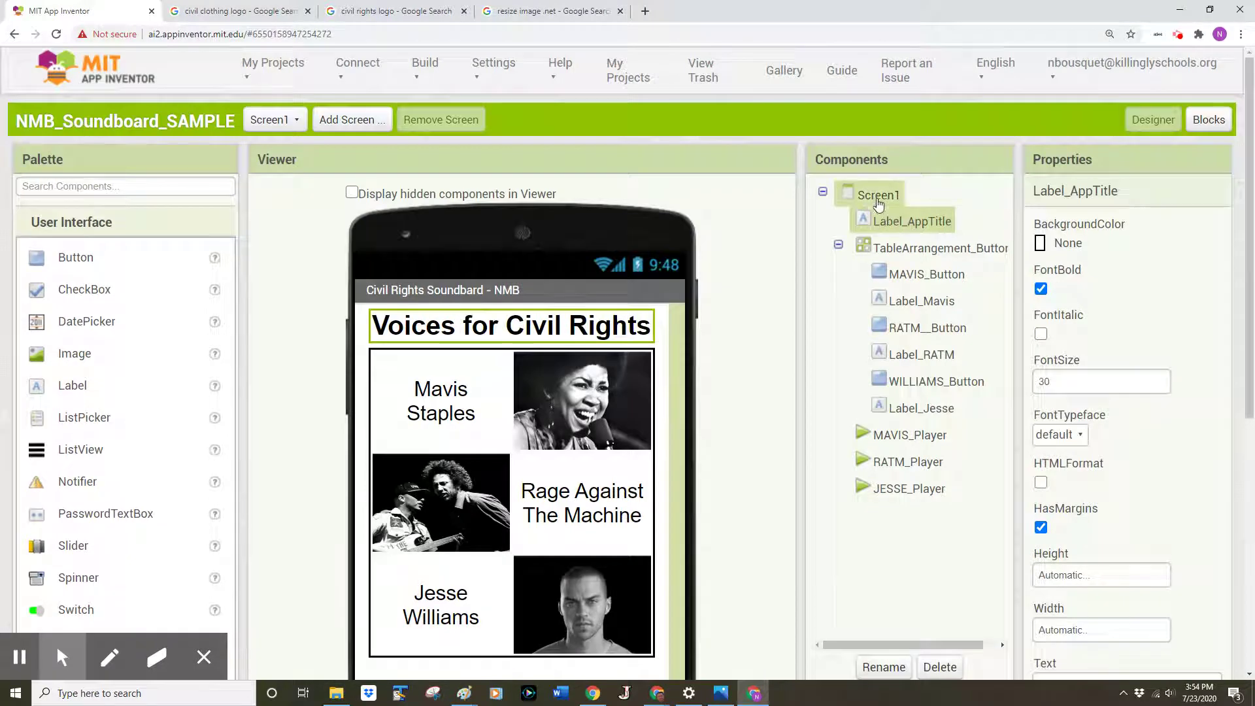
pyautogui.click(878, 199)
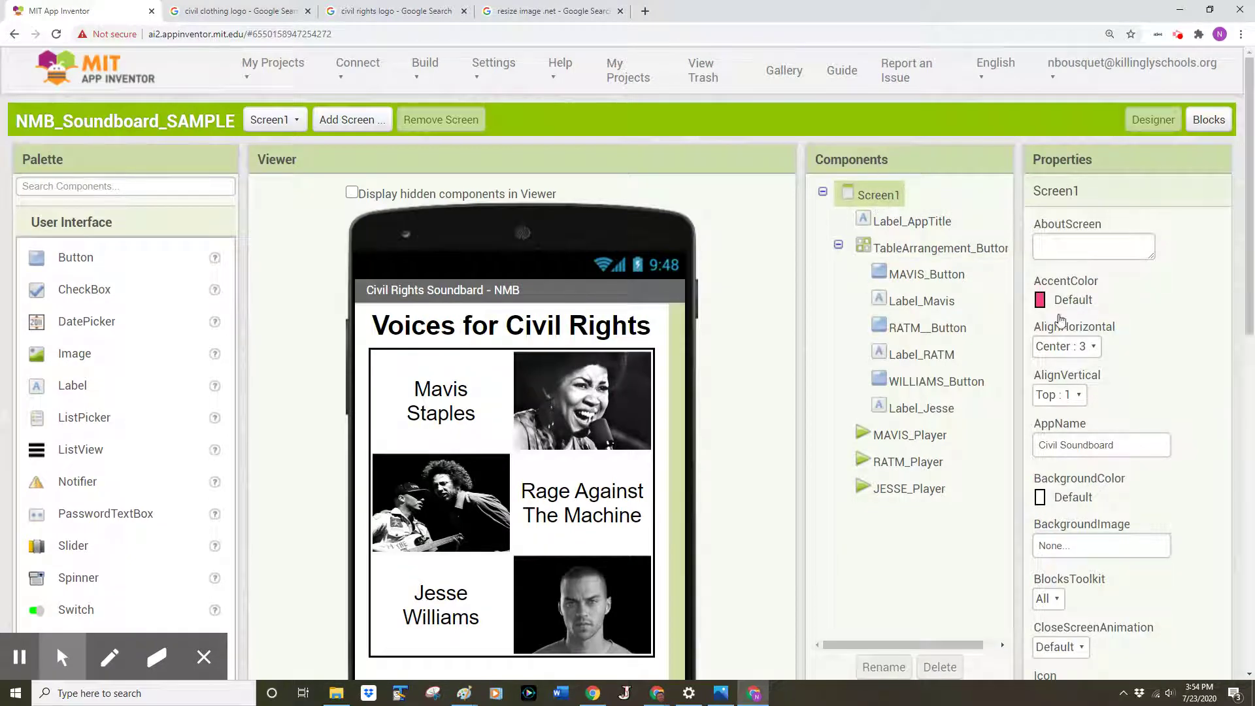
pyautogui.scroll(-3, 1189, 529)
pyautogui.scroll(-1, 1187, 523)
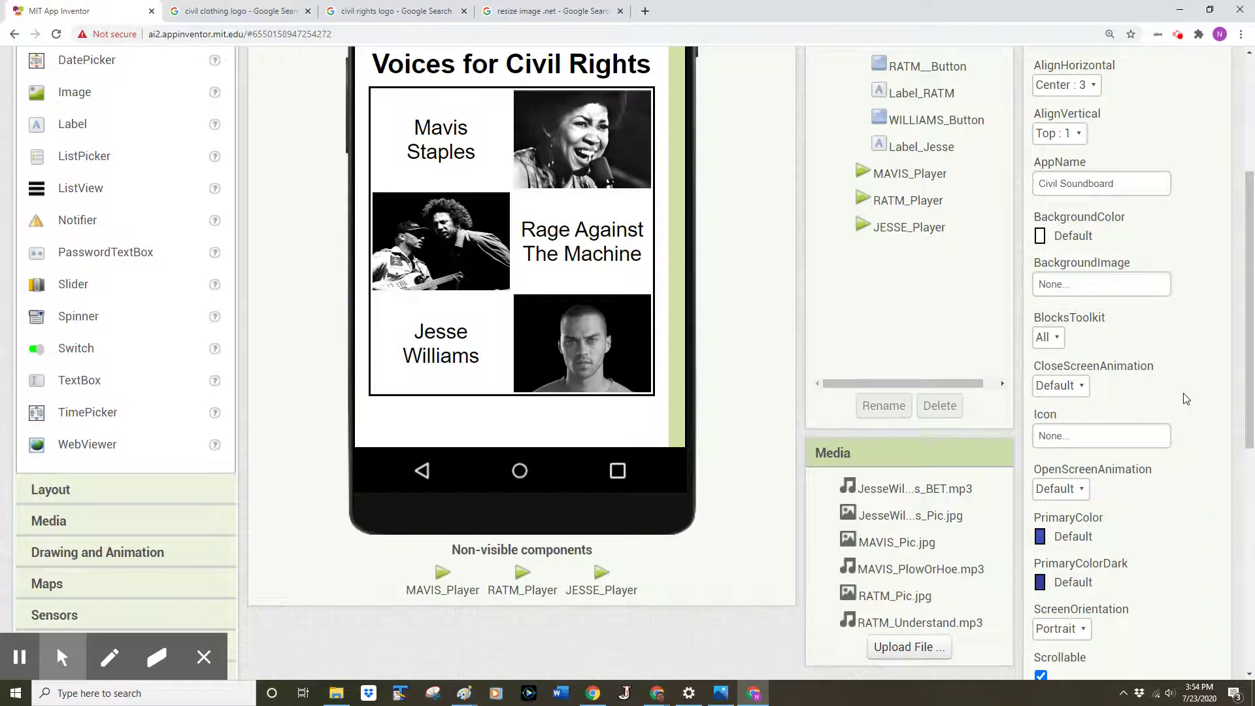
pyautogui.scroll(4, 1186, 399)
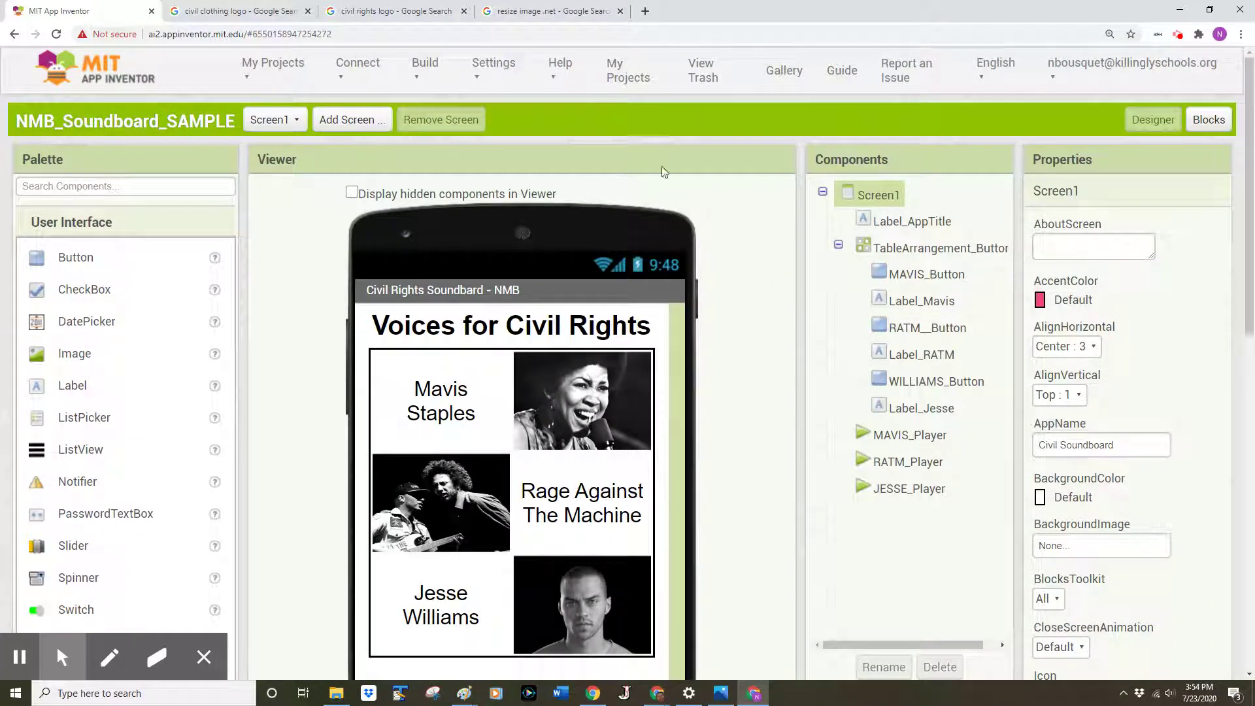
# Look at the civil clothing logo search, then filter the civil rights logo images by usage rights to Labeled for Reuse
pyautogui.click(210, 8)
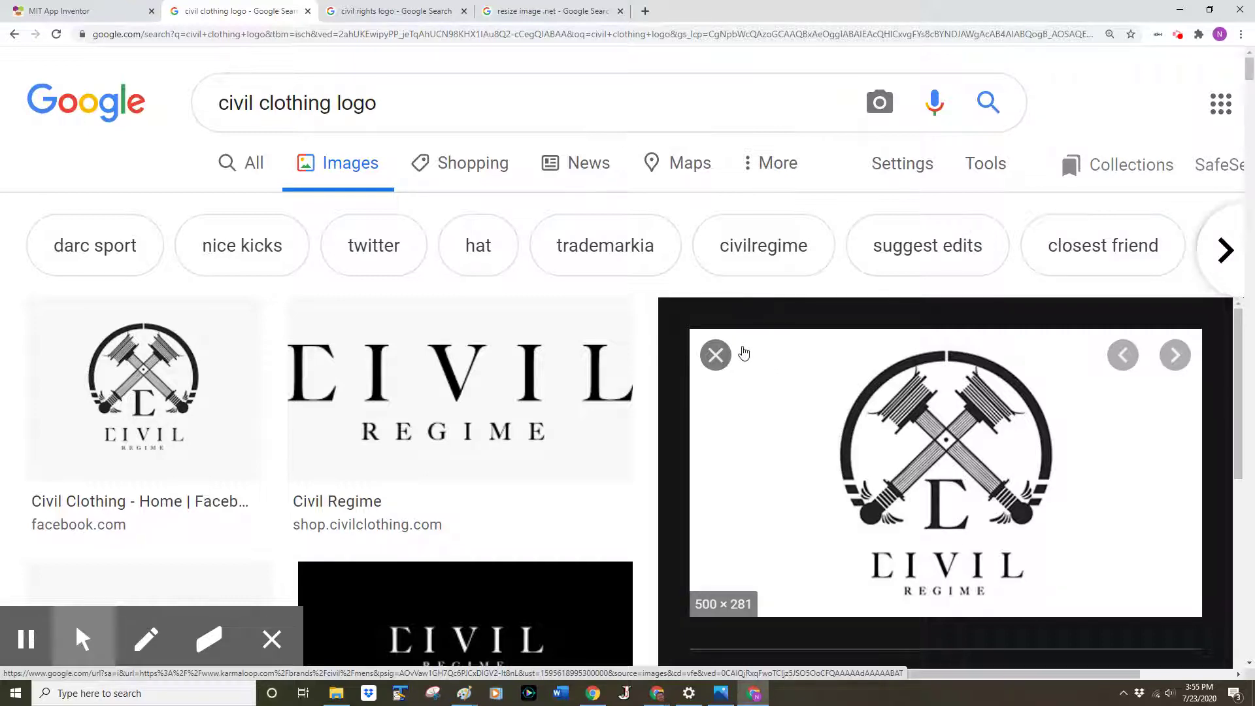
pyautogui.click(384, 9)
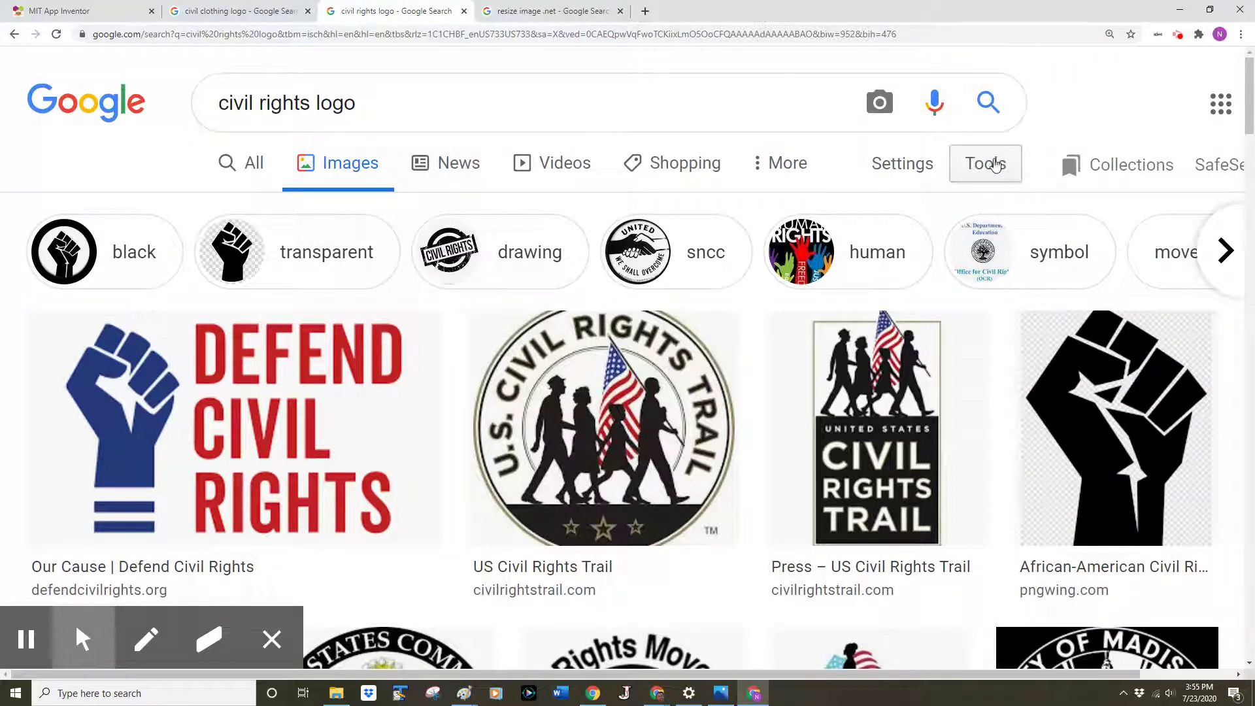
pyautogui.click(995, 165)
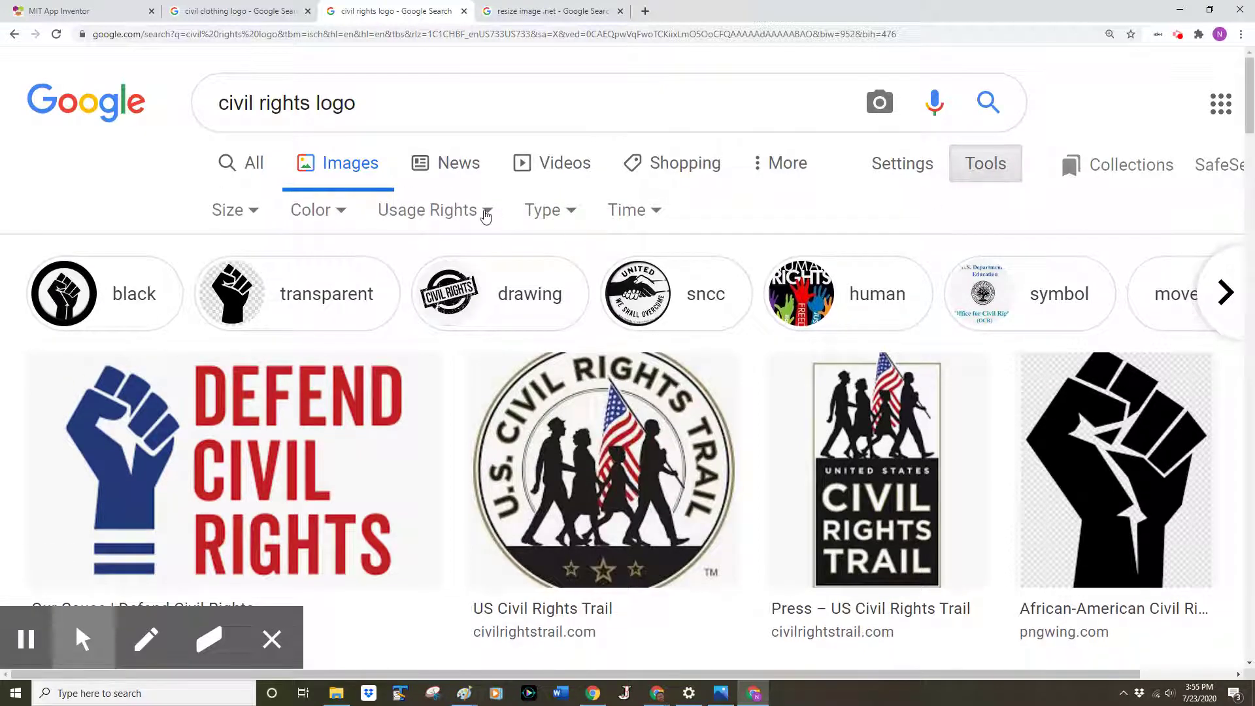
pyautogui.click(485, 213)
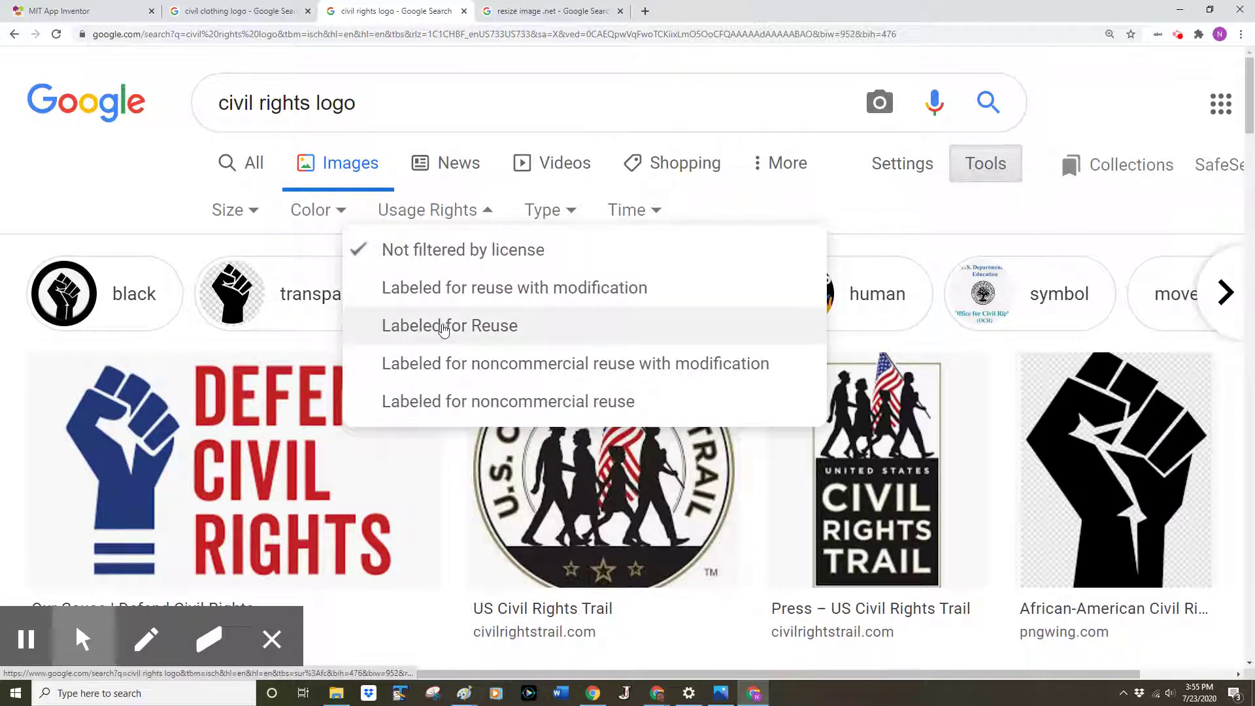
pyautogui.click(461, 329)
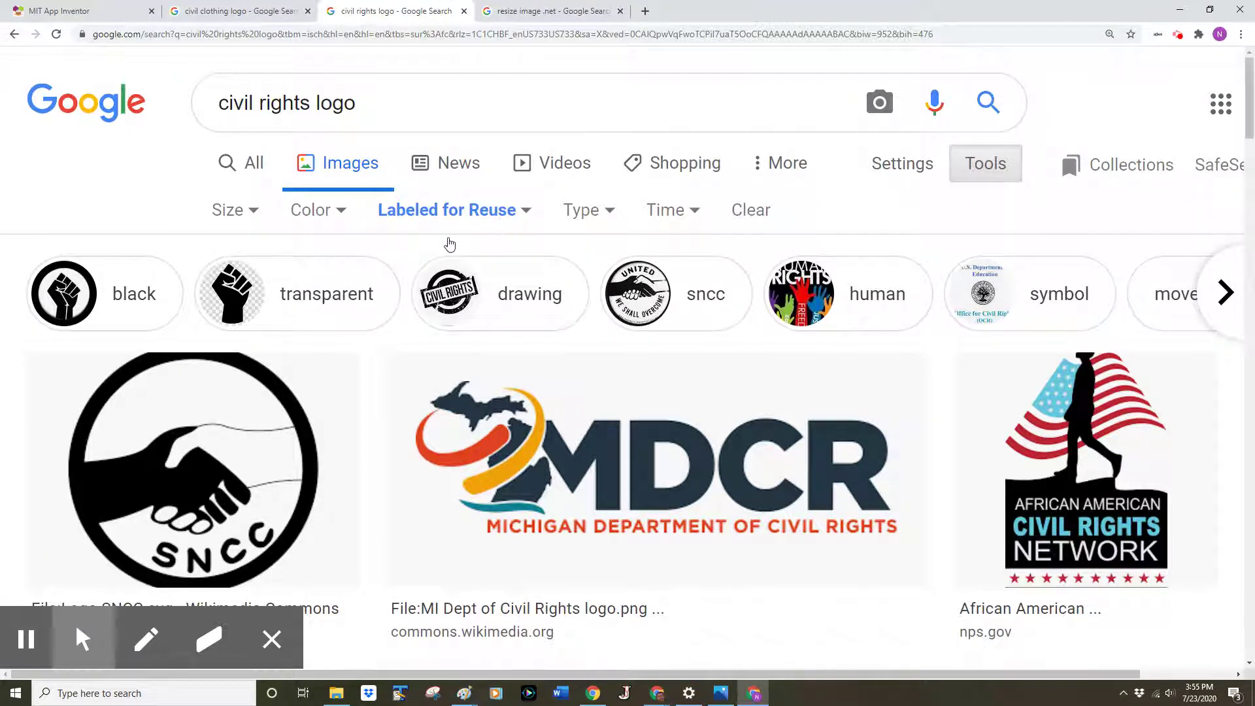
# Preview the African American Civil Rights Network logo and examine its copyright details and related images for logo use guidelines
pyautogui.scroll(-3, 444, 242)
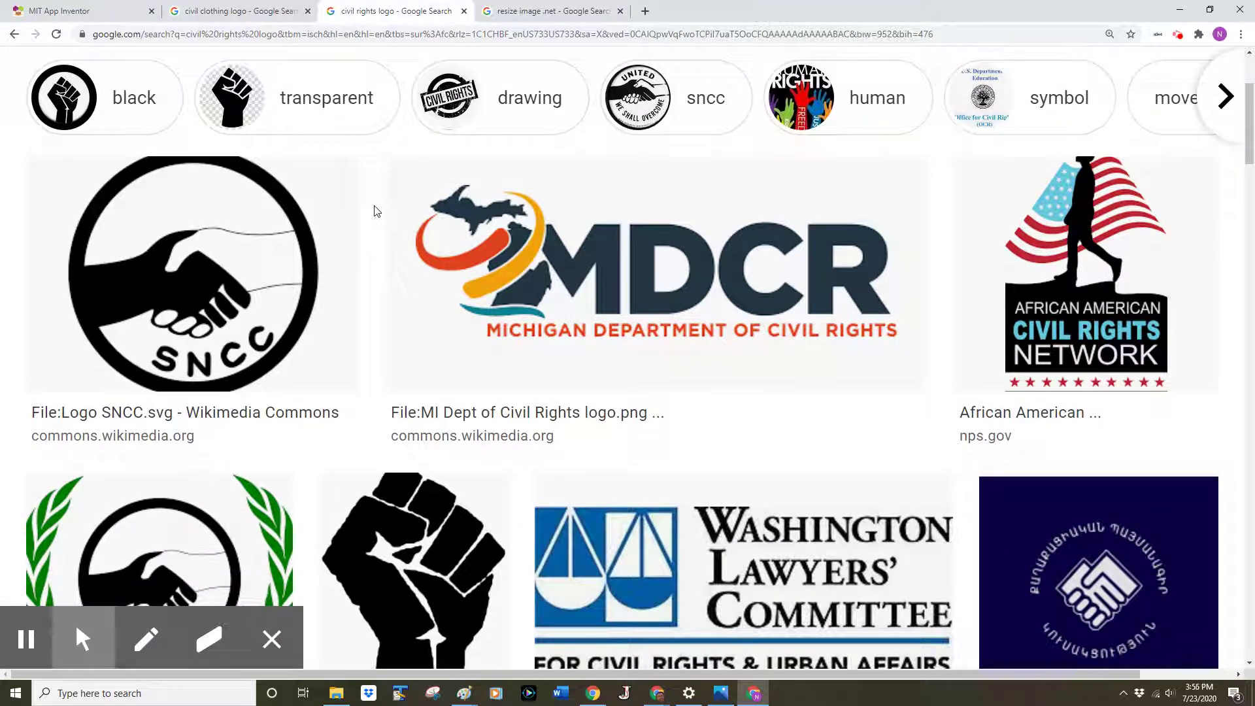
pyautogui.click(961, 245)
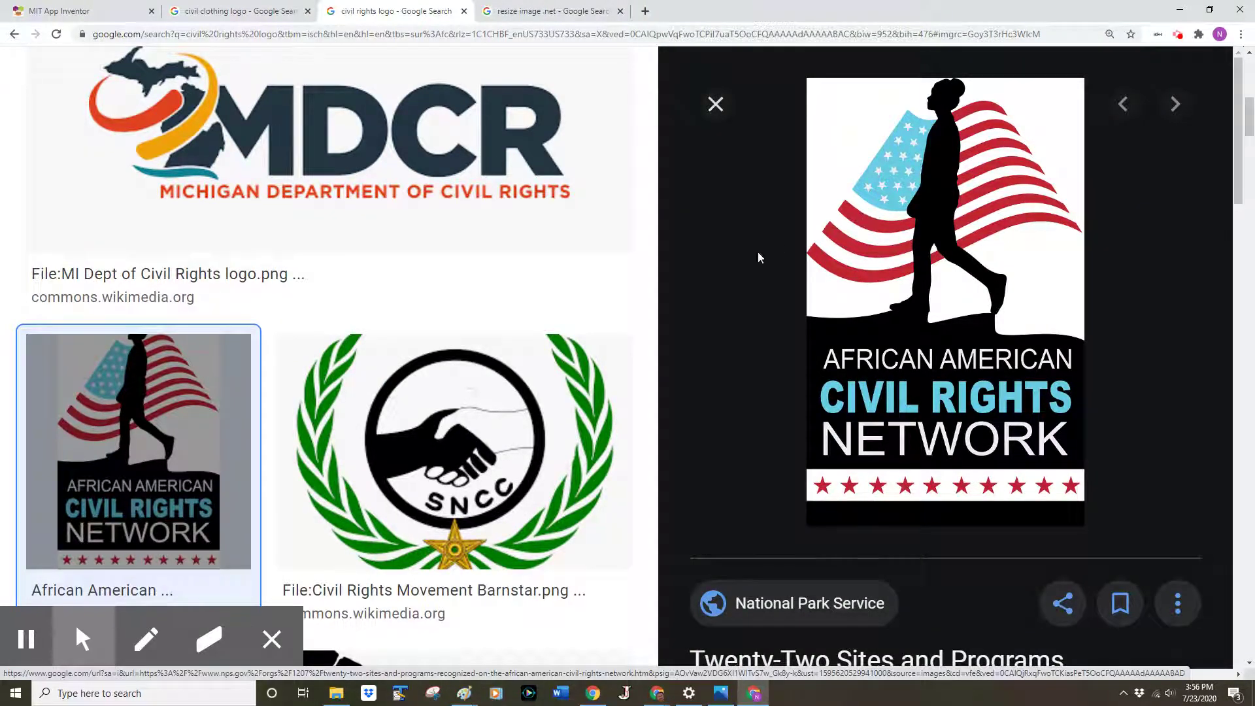
pyautogui.scroll(10, 725, 247)
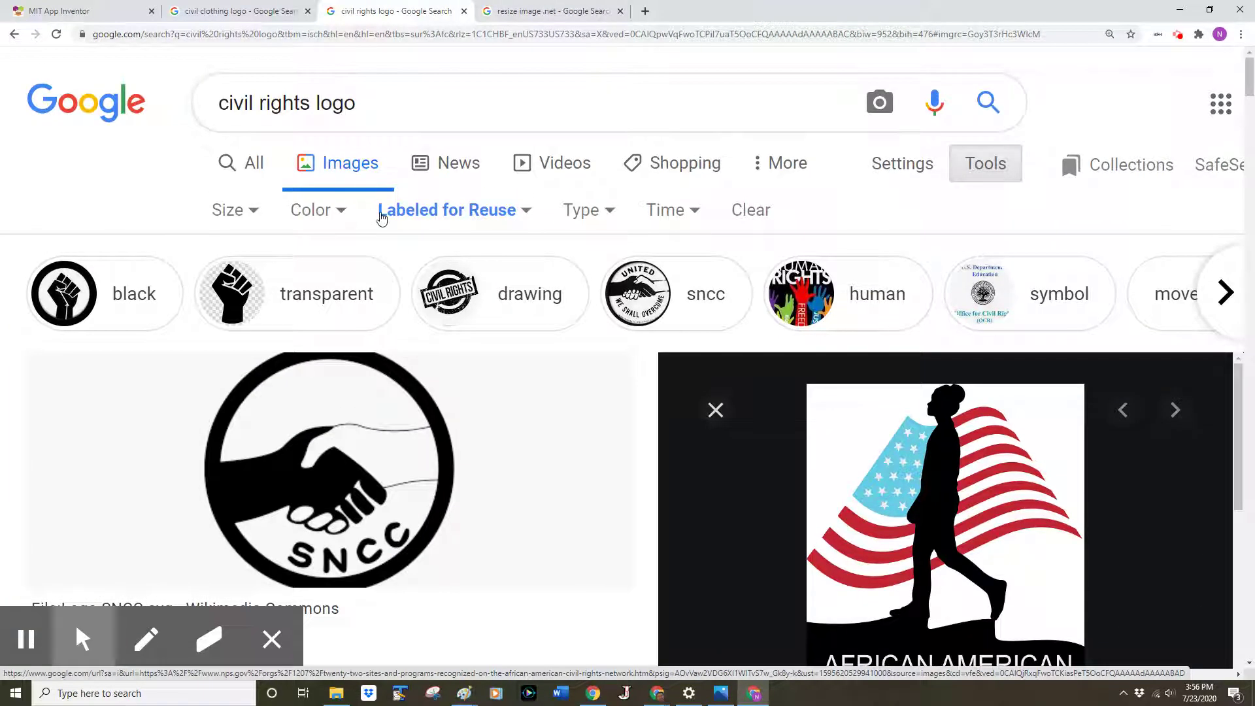
pyautogui.scroll(-8, 758, 389)
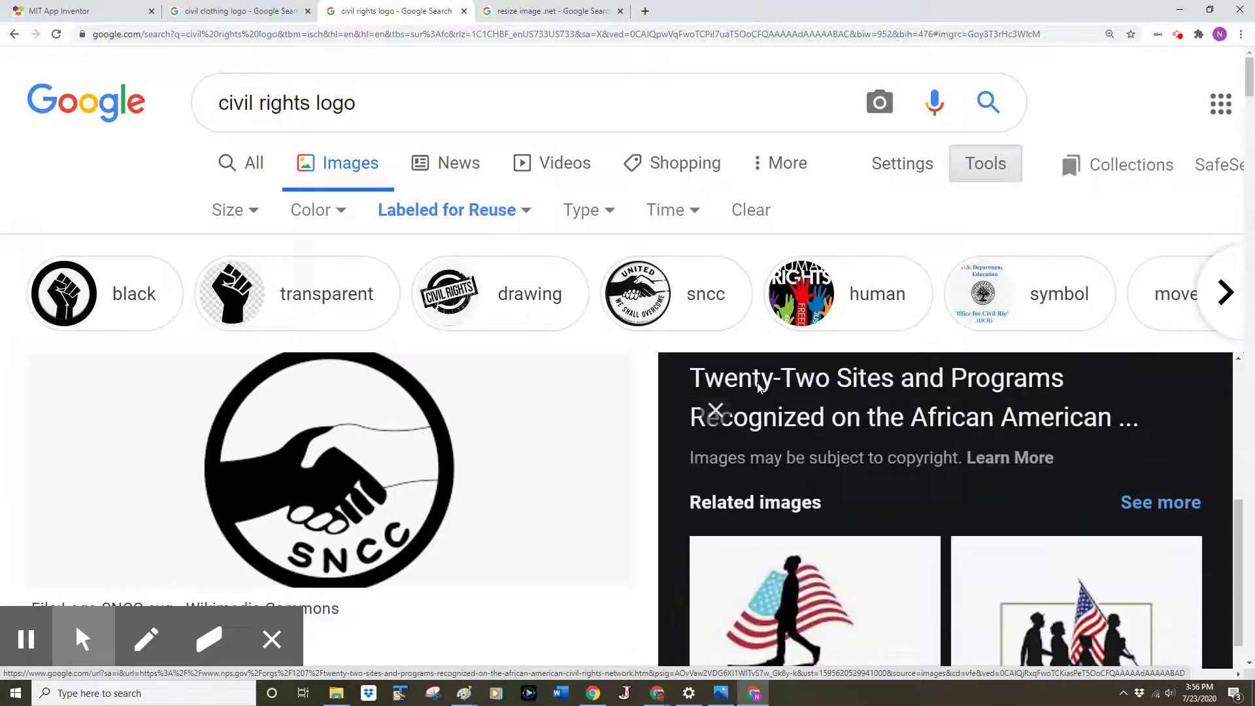
pyautogui.scroll(-1, 758, 389)
pyautogui.scroll(-1, 758, 389)
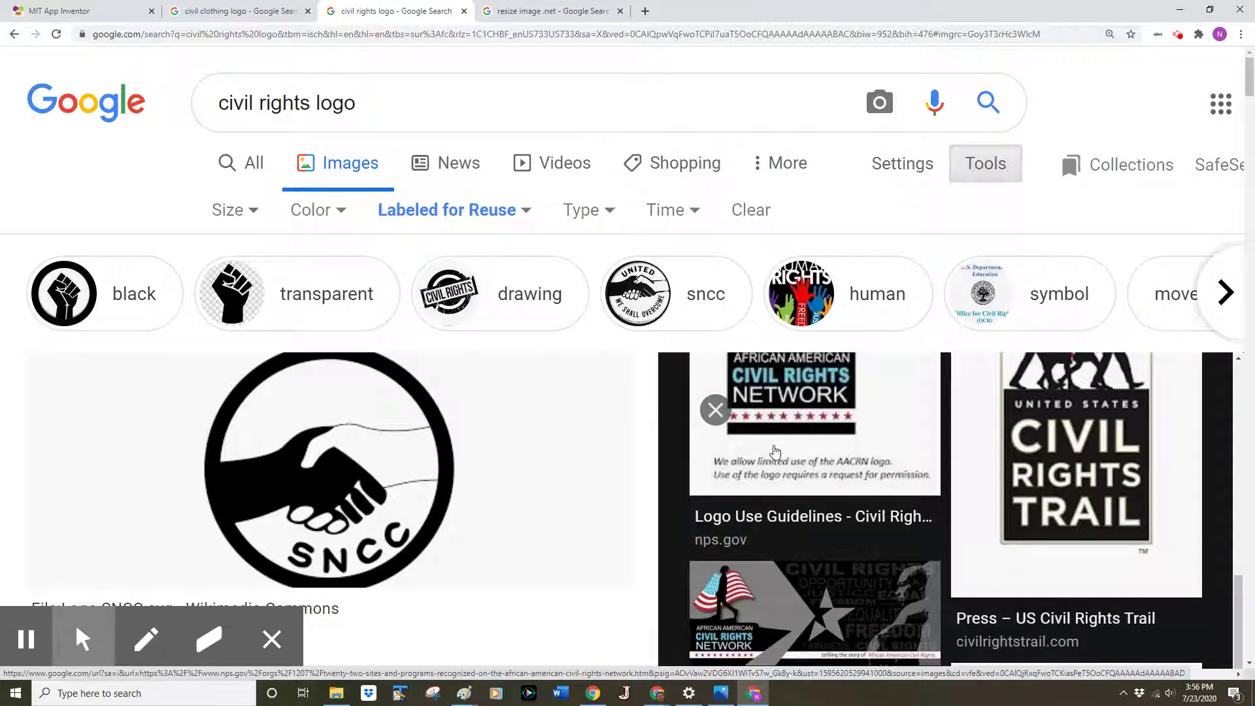
pyautogui.click(775, 452)
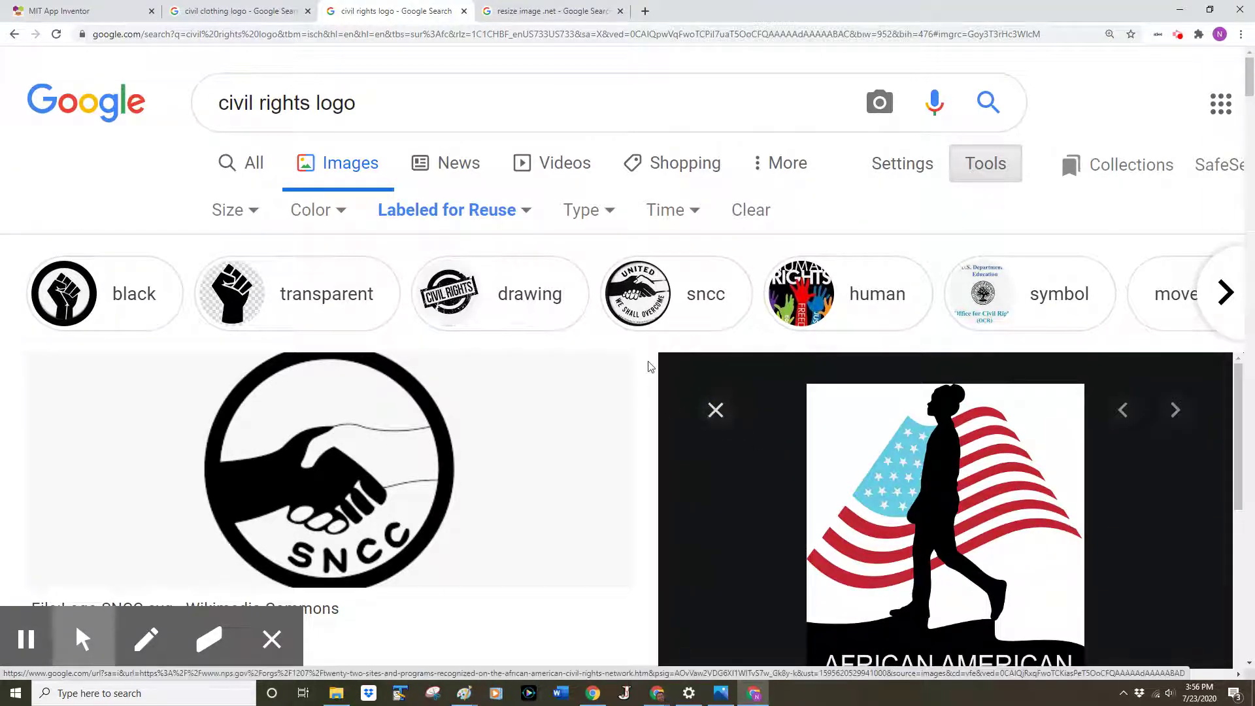
# Look through the reusable civil rights logo results for a suitable icon image
pyautogui.click(546, 11)
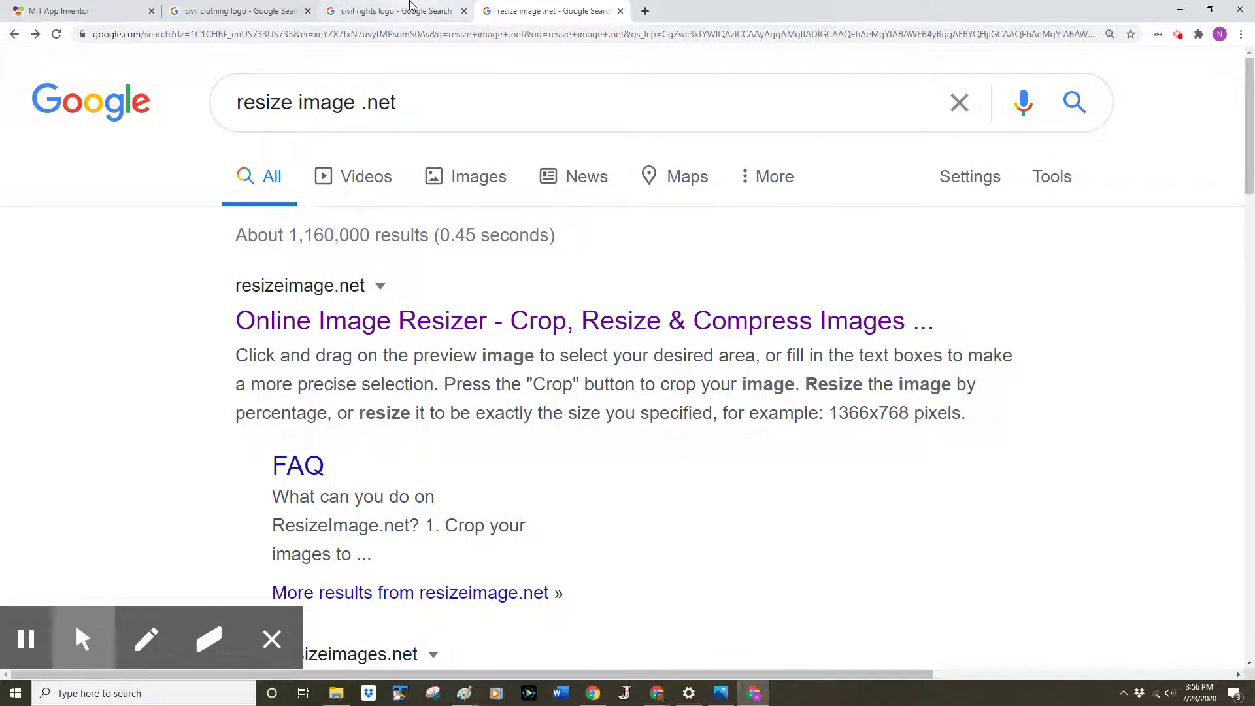
pyautogui.click(410, 12)
pyautogui.scroll(-8, 529, 484)
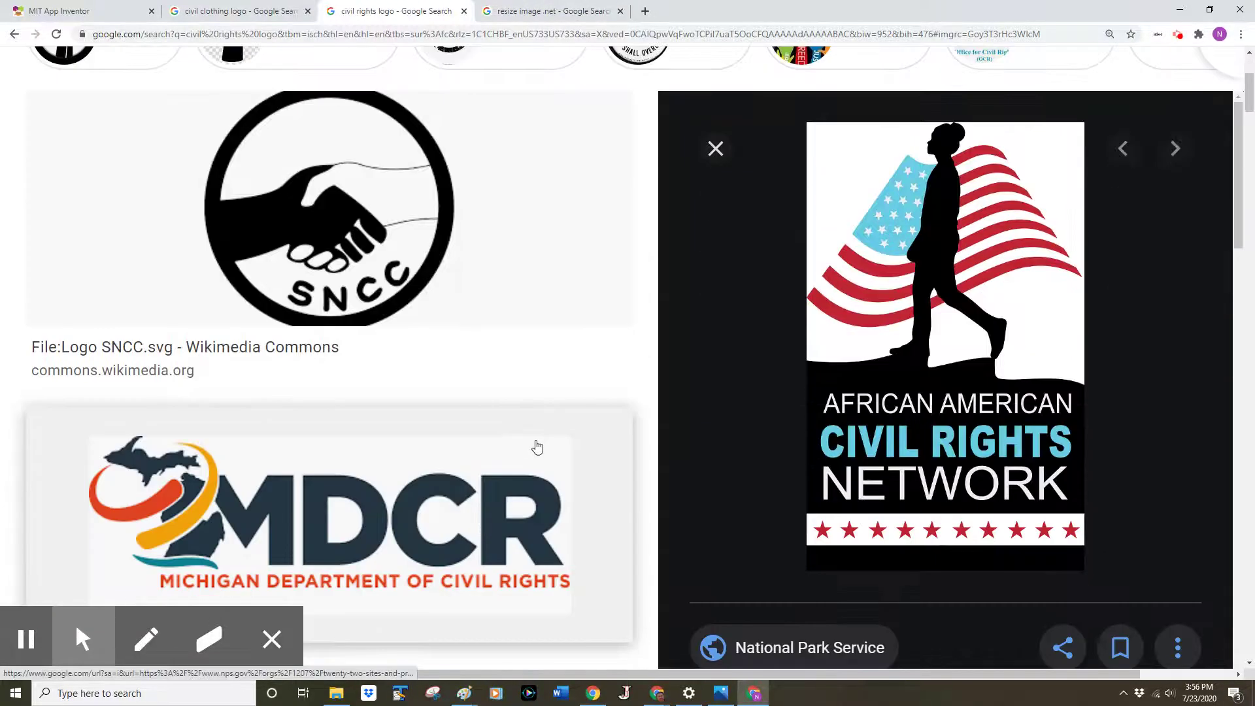
pyautogui.scroll(-14, 545, 428)
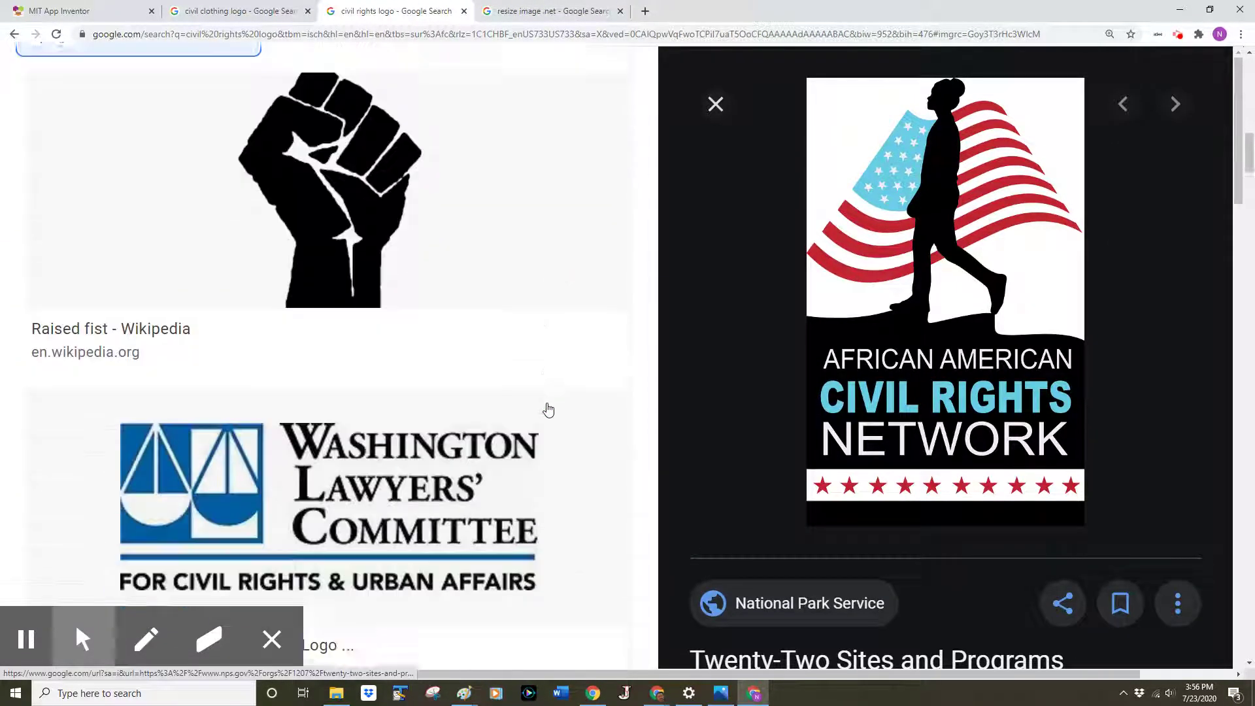
pyautogui.scroll(-4, 549, 410)
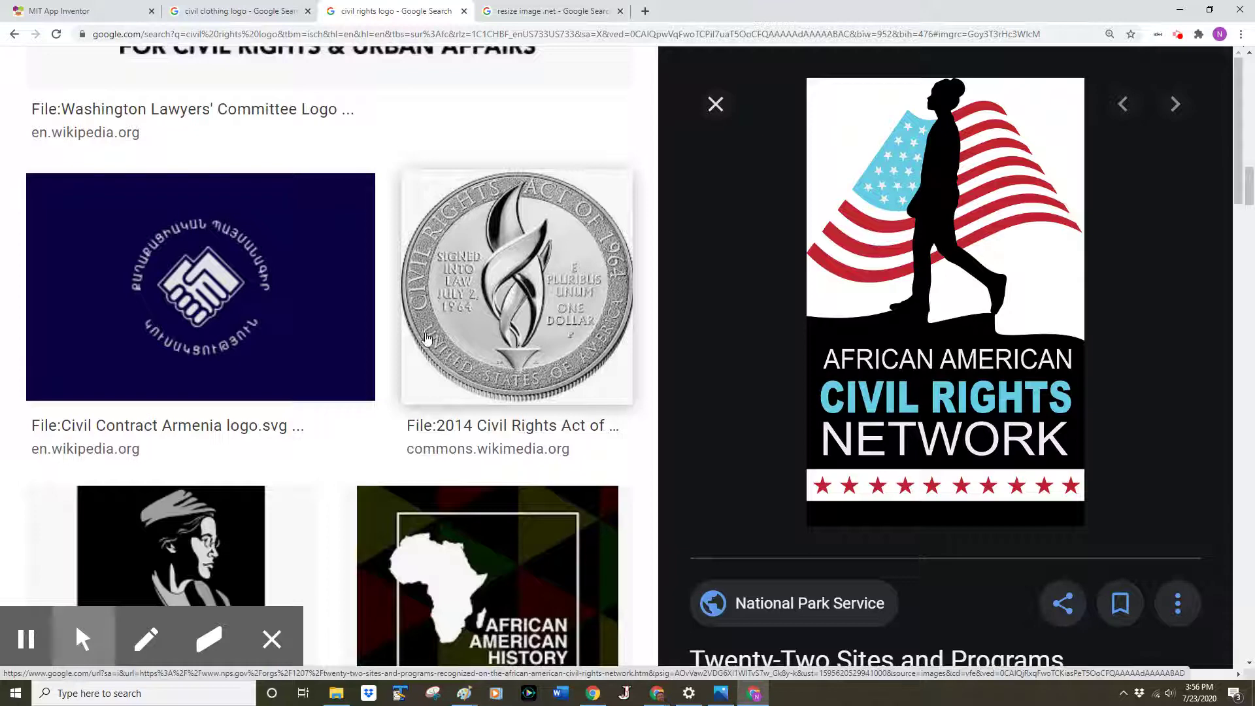
pyautogui.scroll(8, 426, 336)
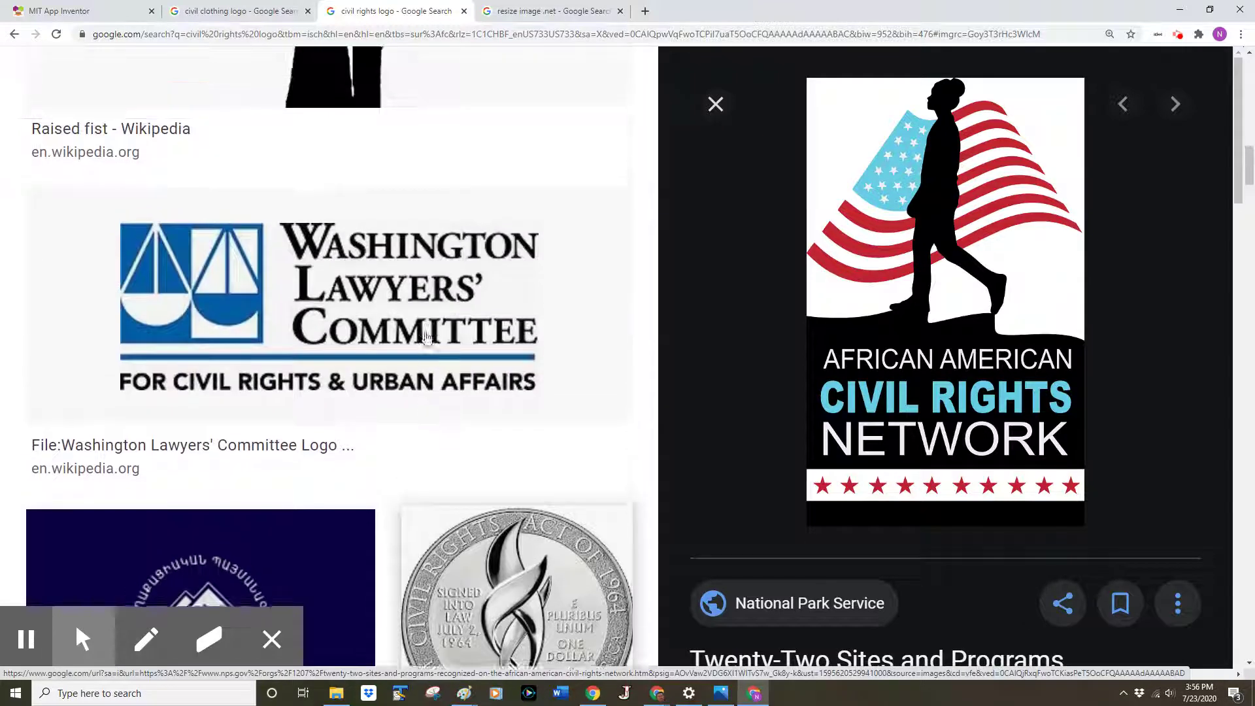
pyautogui.scroll(1, 426, 337)
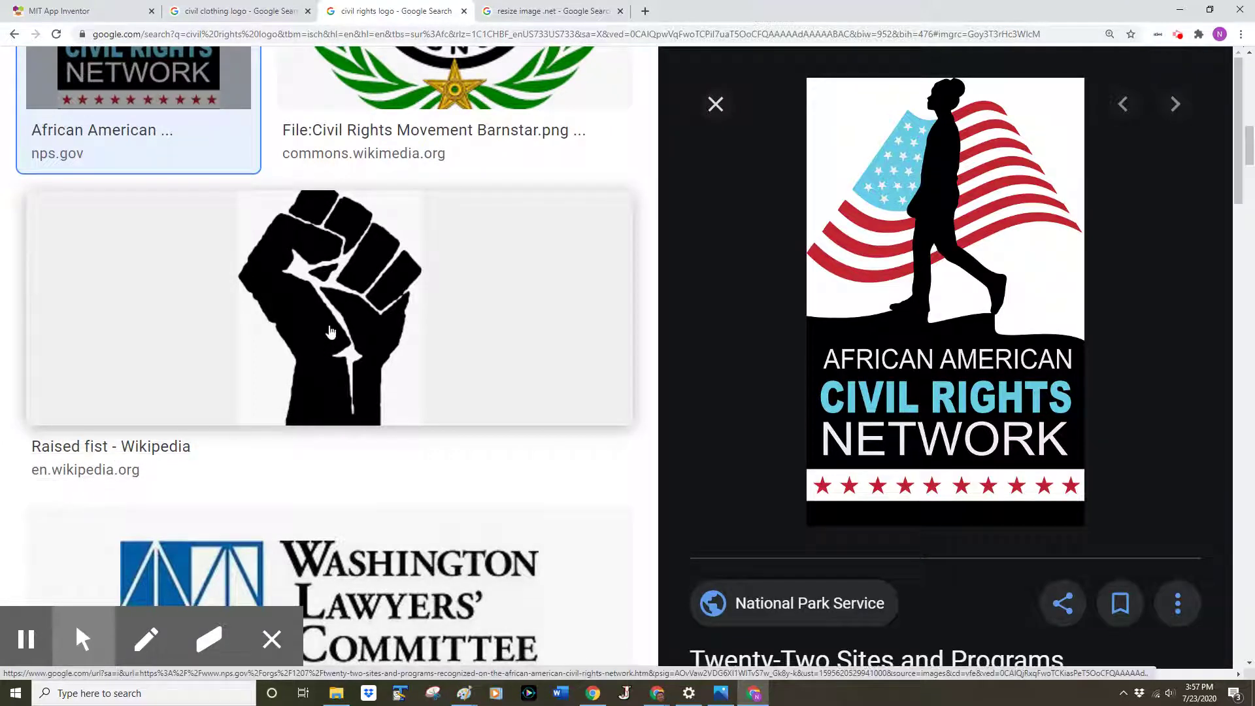
# Open the Wikipedia article behind the raised fist result and enlarge its "Painted symbol of the Power Fist" image
pyautogui.click(334, 309)
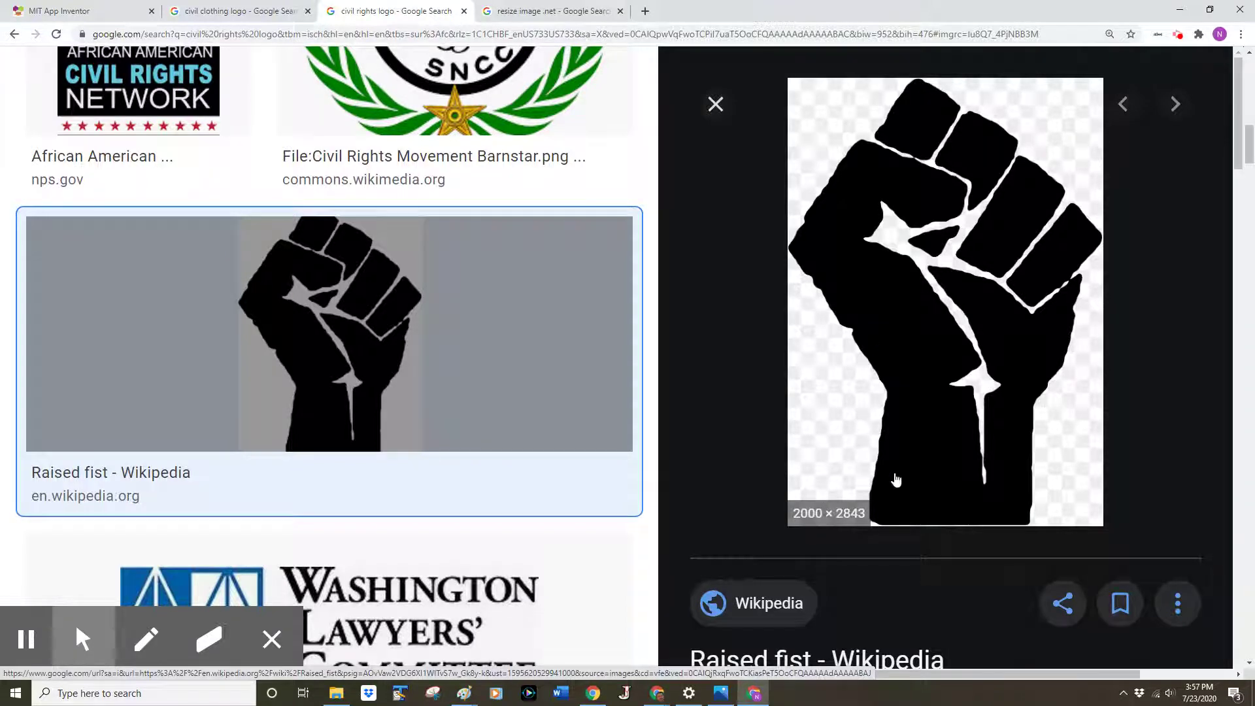
pyautogui.click(902, 416)
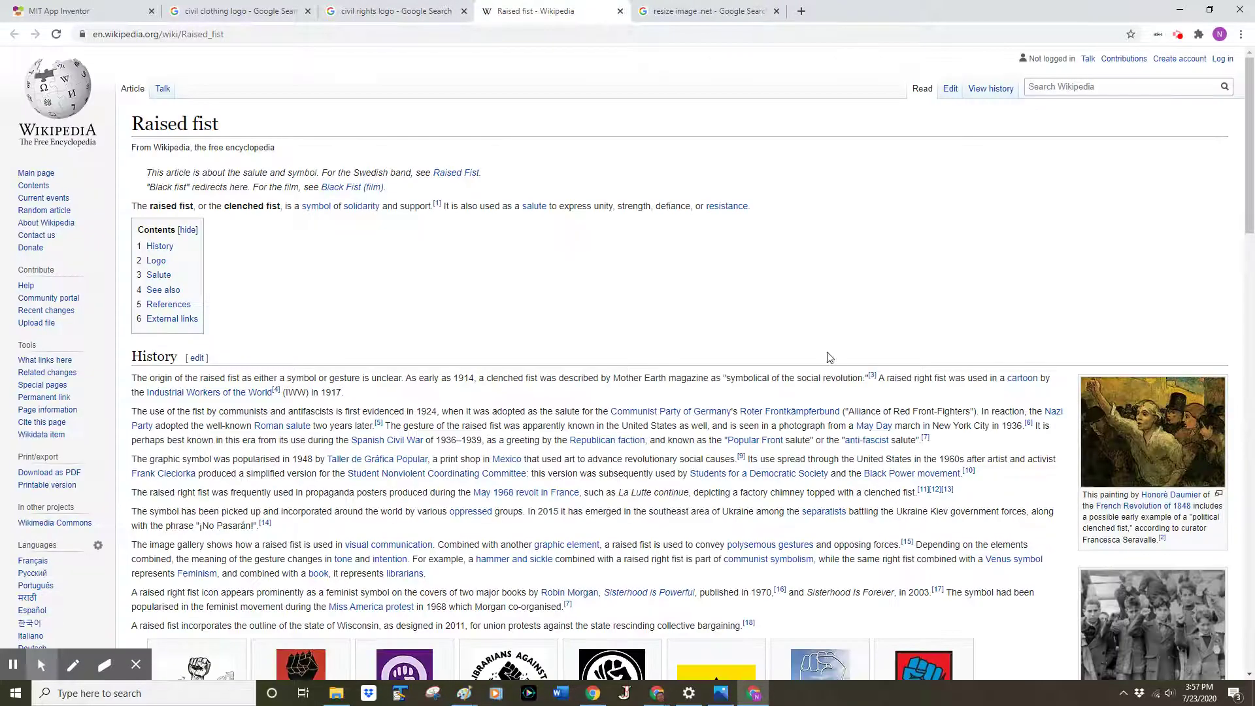
pyautogui.scroll(-7, 557, 244)
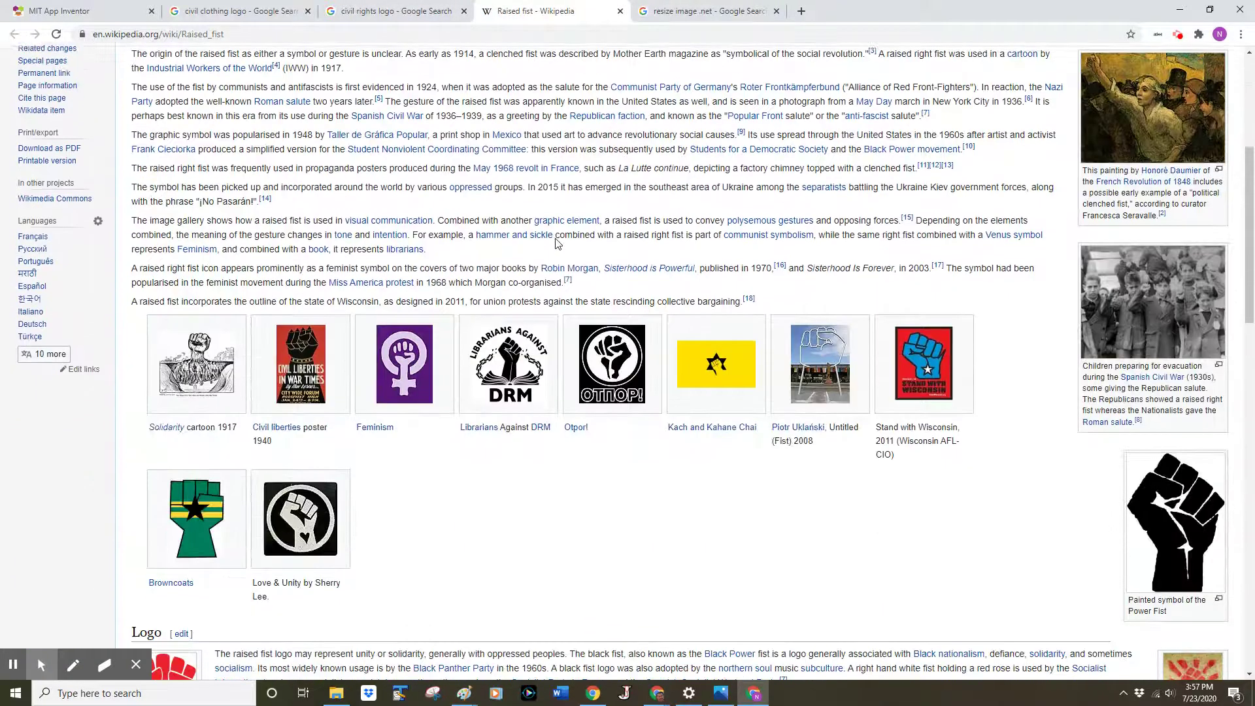
pyautogui.scroll(-1, 557, 244)
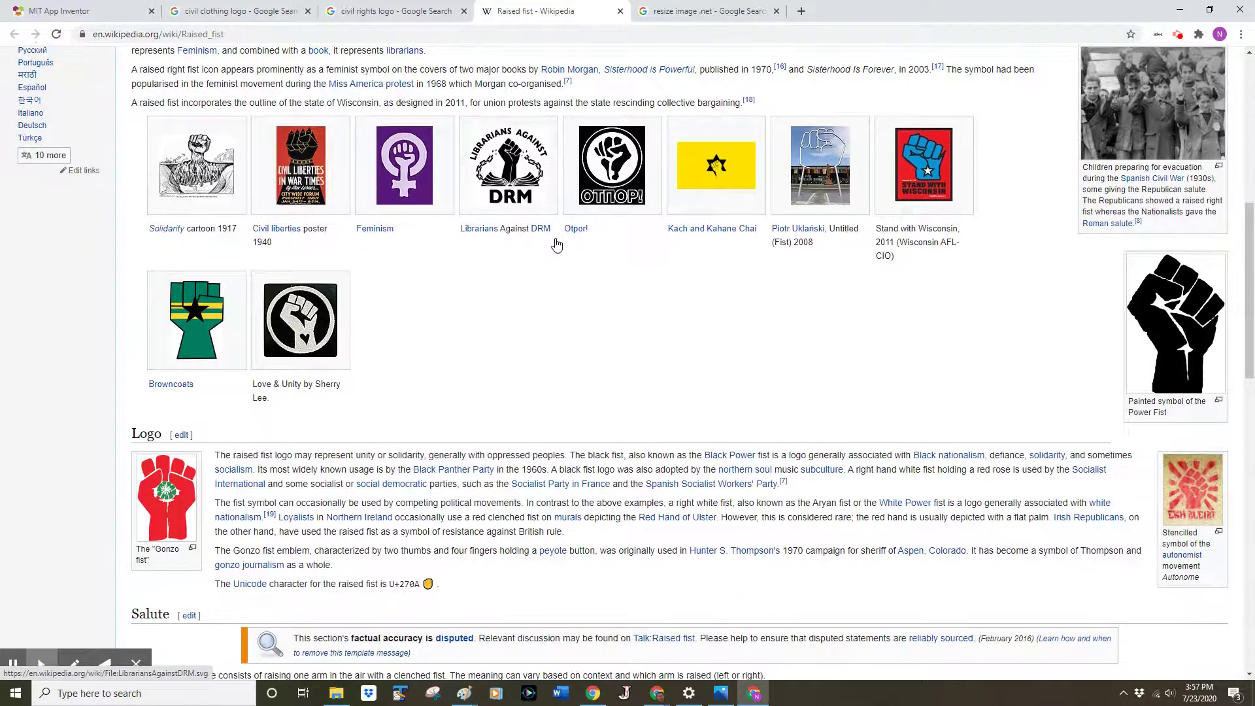
pyautogui.click(1177, 314)
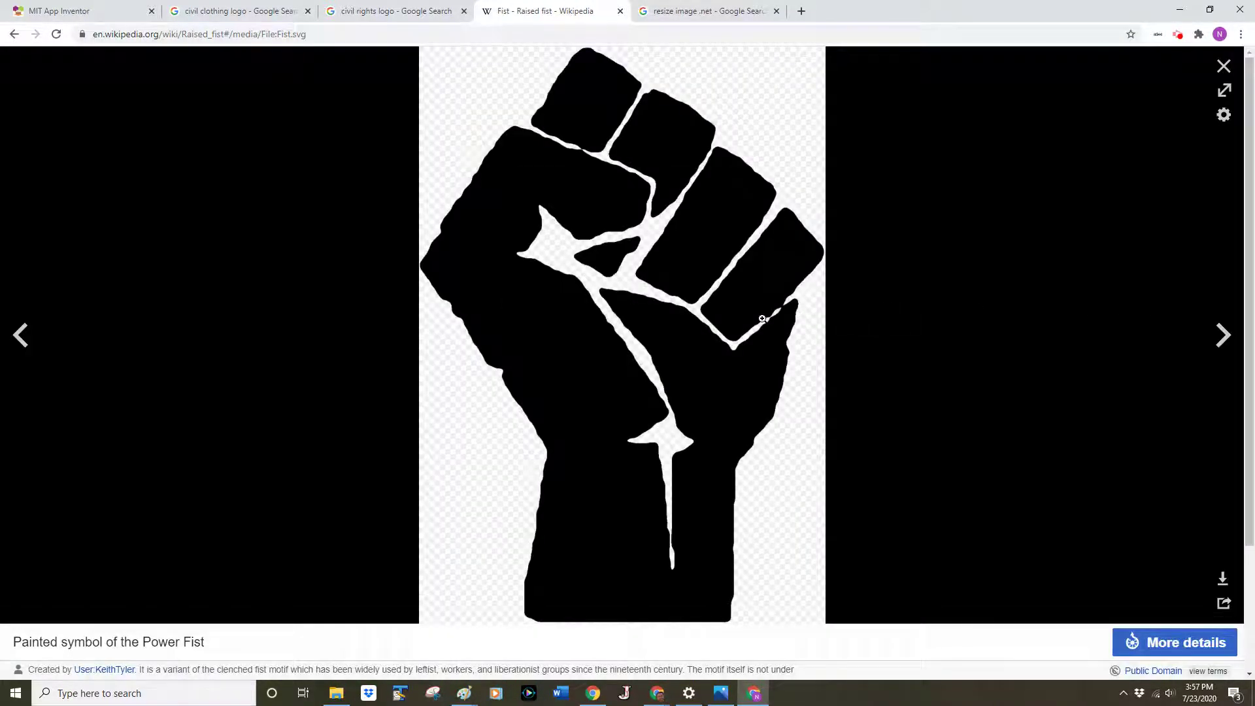
# Examine the Power Fist image's description and permission details for its copyright status
pyautogui.scroll(-3, 531, 325)
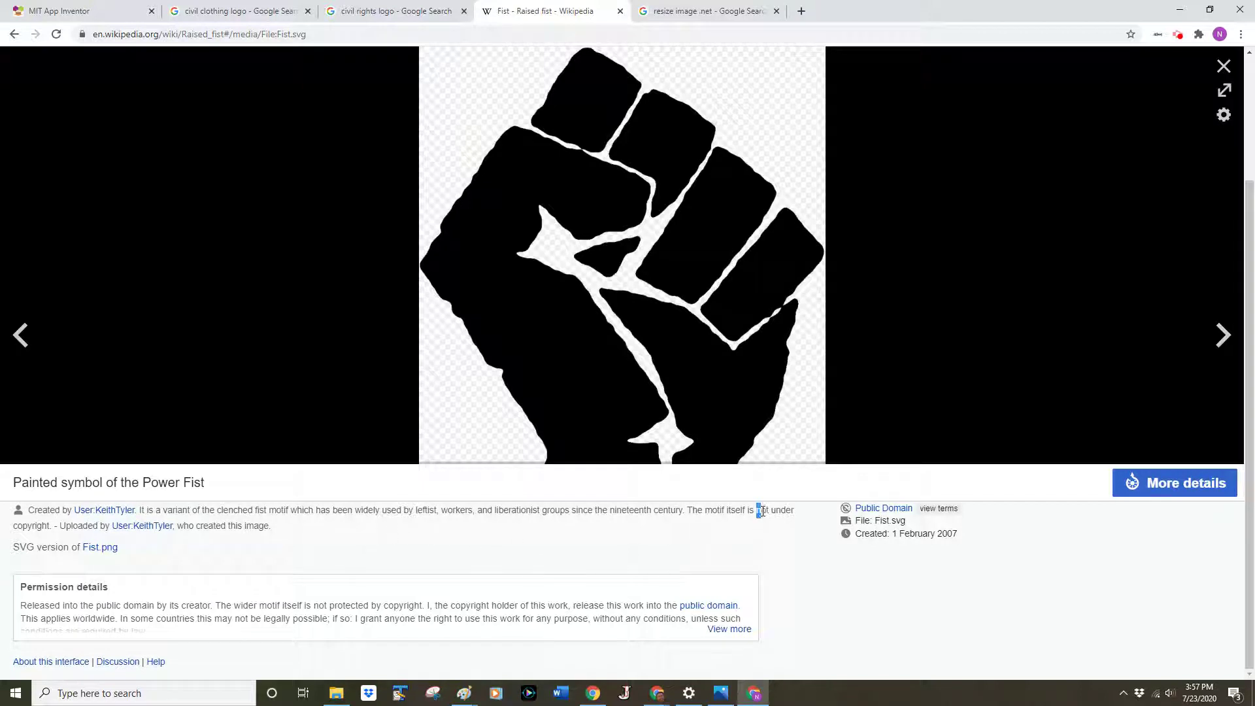
pyautogui.moveTo(761, 511); pyautogui.dragTo(753, 542)
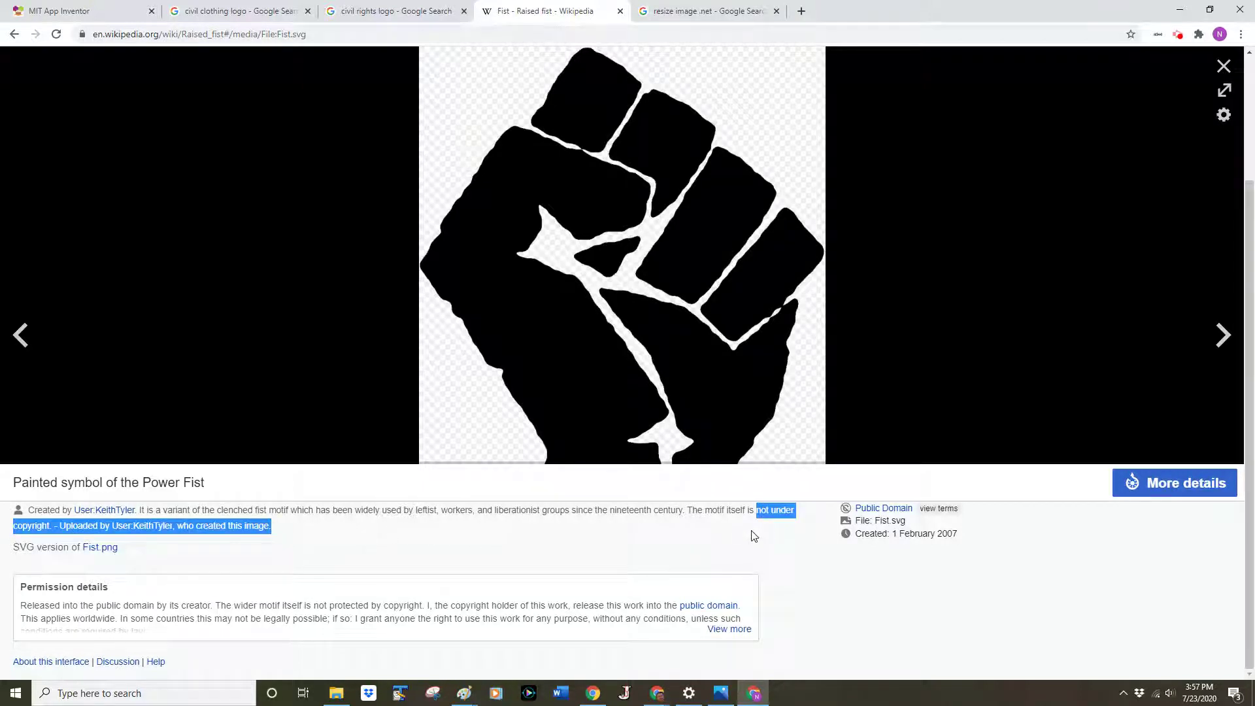
pyautogui.click(381, 546)
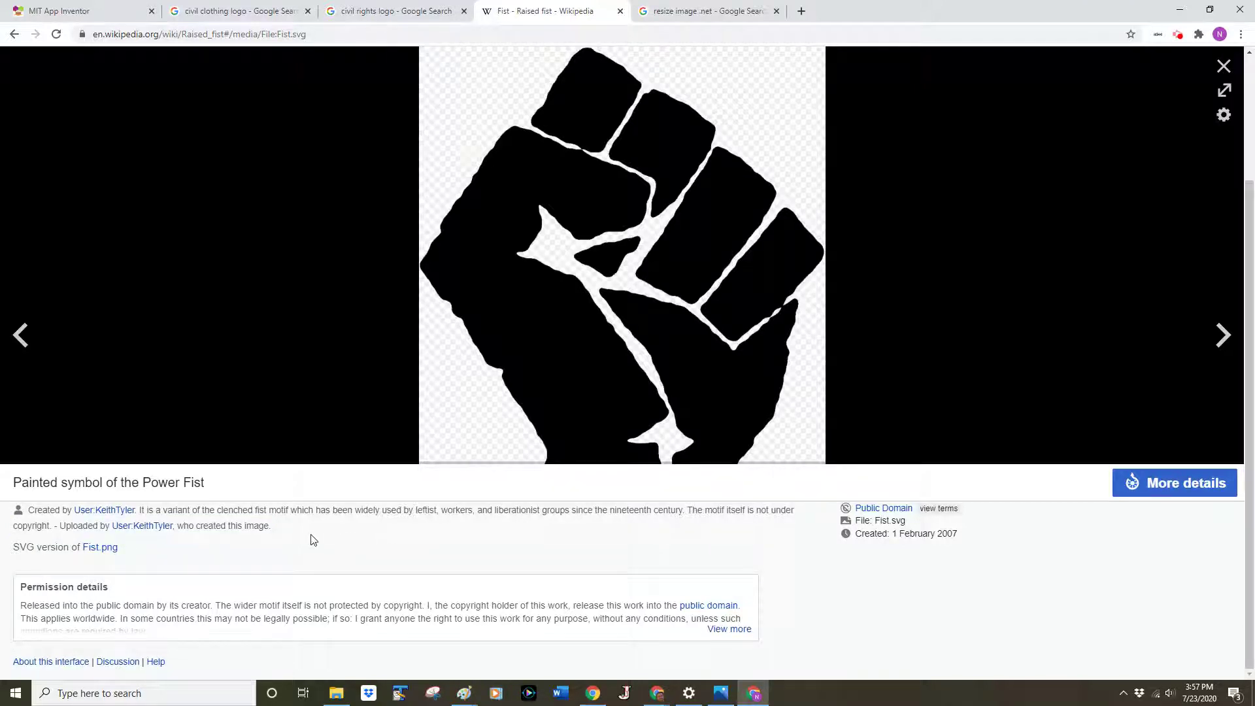
# Save the Power Fist image to the Downloads folder as Fist.png
pyautogui.rightClick(579, 238)
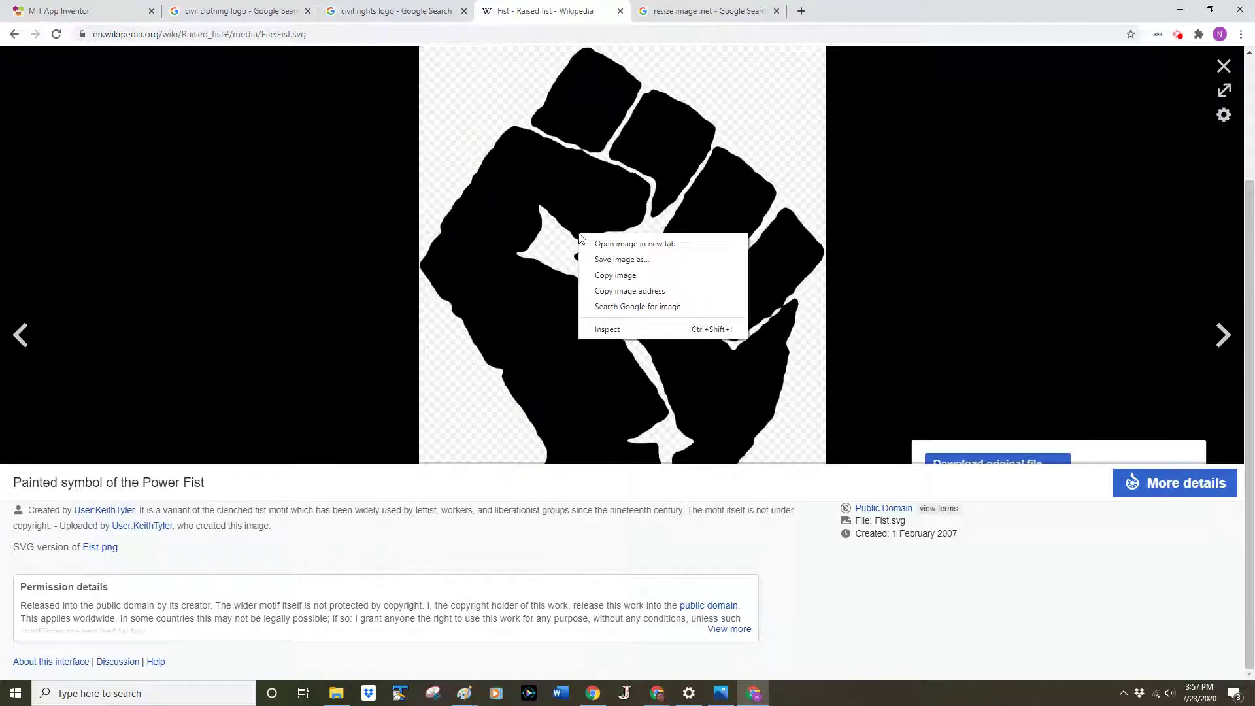
pyautogui.click(613, 260)
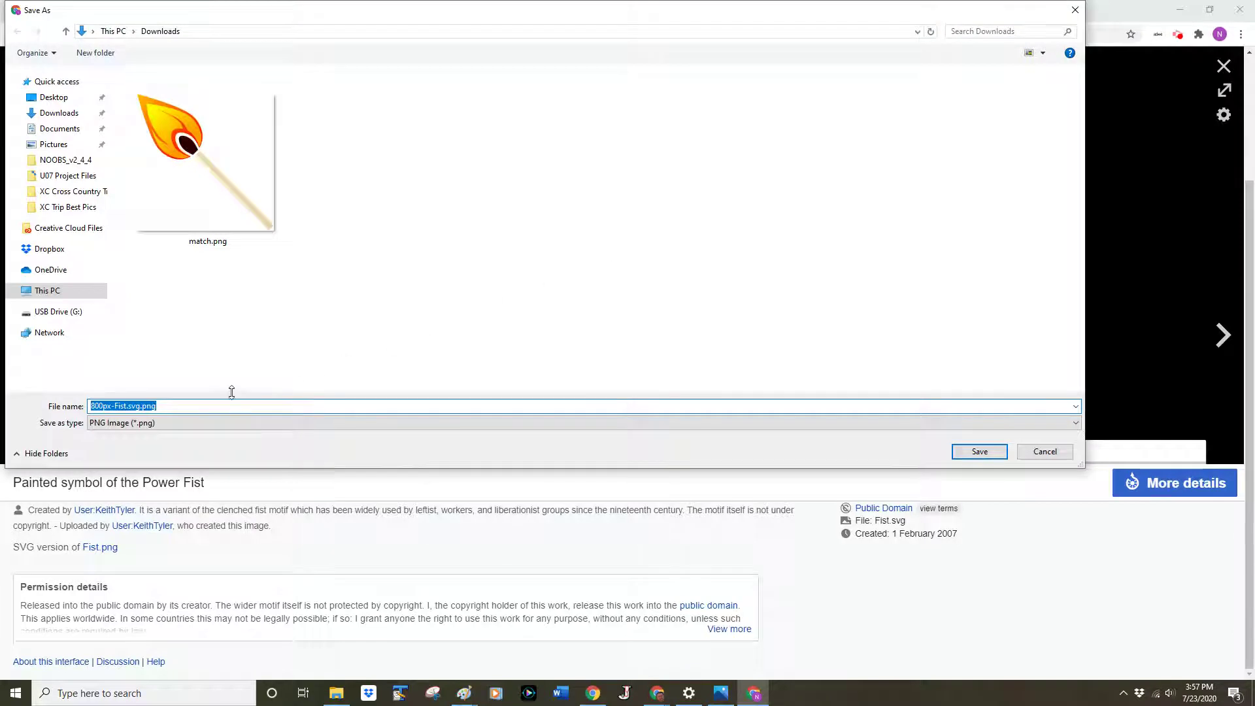
pyautogui.click(141, 406)
pyautogui.press('BackSpace')
pyautogui.press('BackSpace')
pyautogui.press('BackSpace')
pyautogui.press('BackSpace')
pyautogui.press('BackSpace')
pyautogui.press('BackSpace')
pyautogui.press('BackSpace')
pyautogui.press('BackSpace')
pyautogui.press('BackSpace')
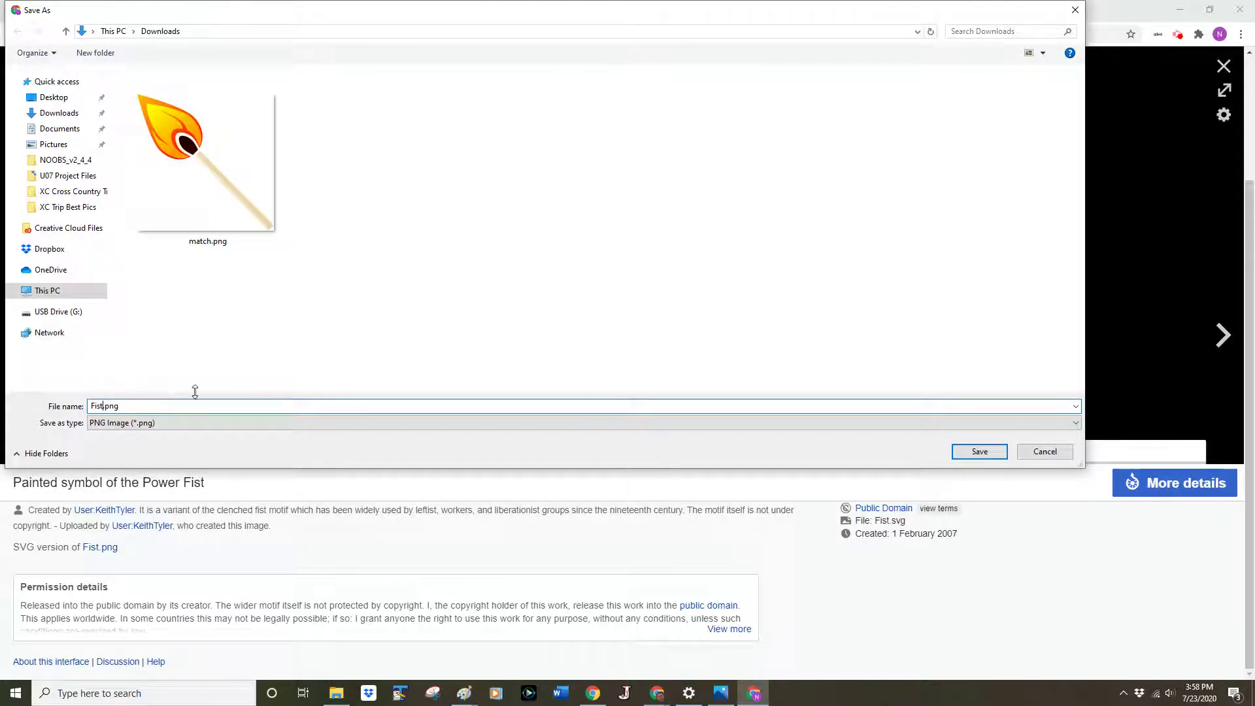
pyautogui.click(979, 451)
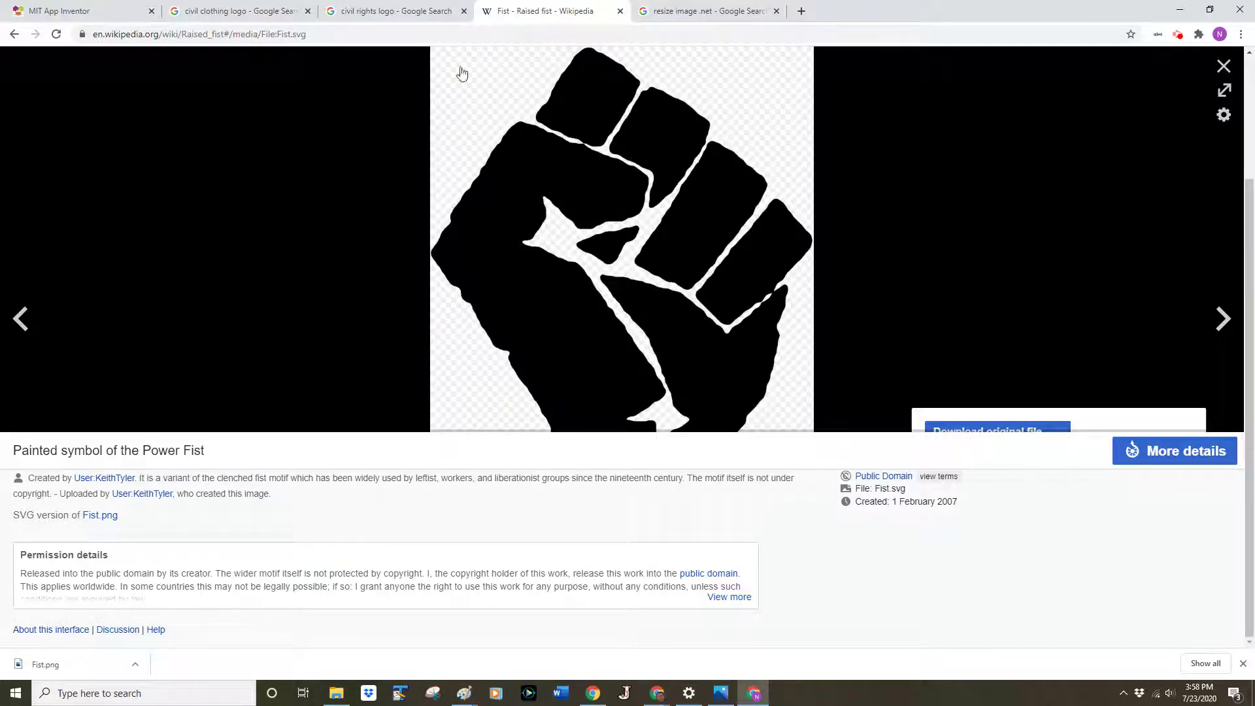
# Open the resizeimage.net Online Image Resizer from the search results and upload Fist.png from Downloads
pyautogui.click(692, 8)
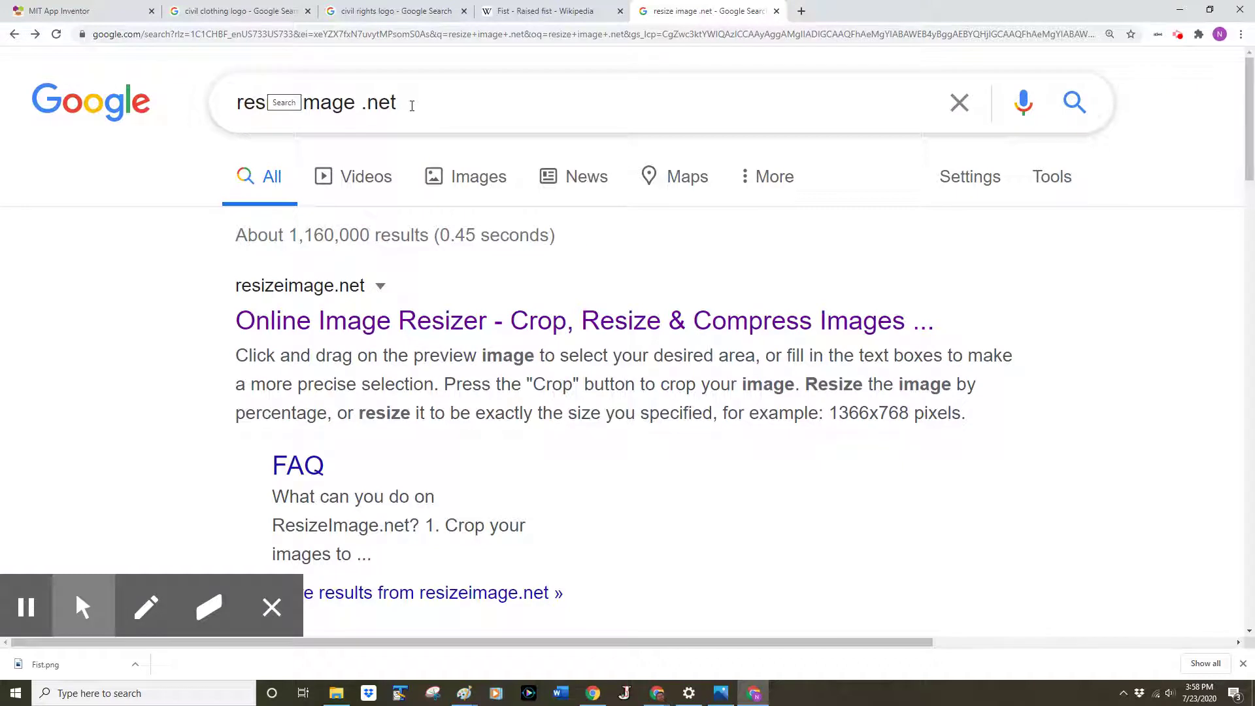
pyautogui.click(412, 106)
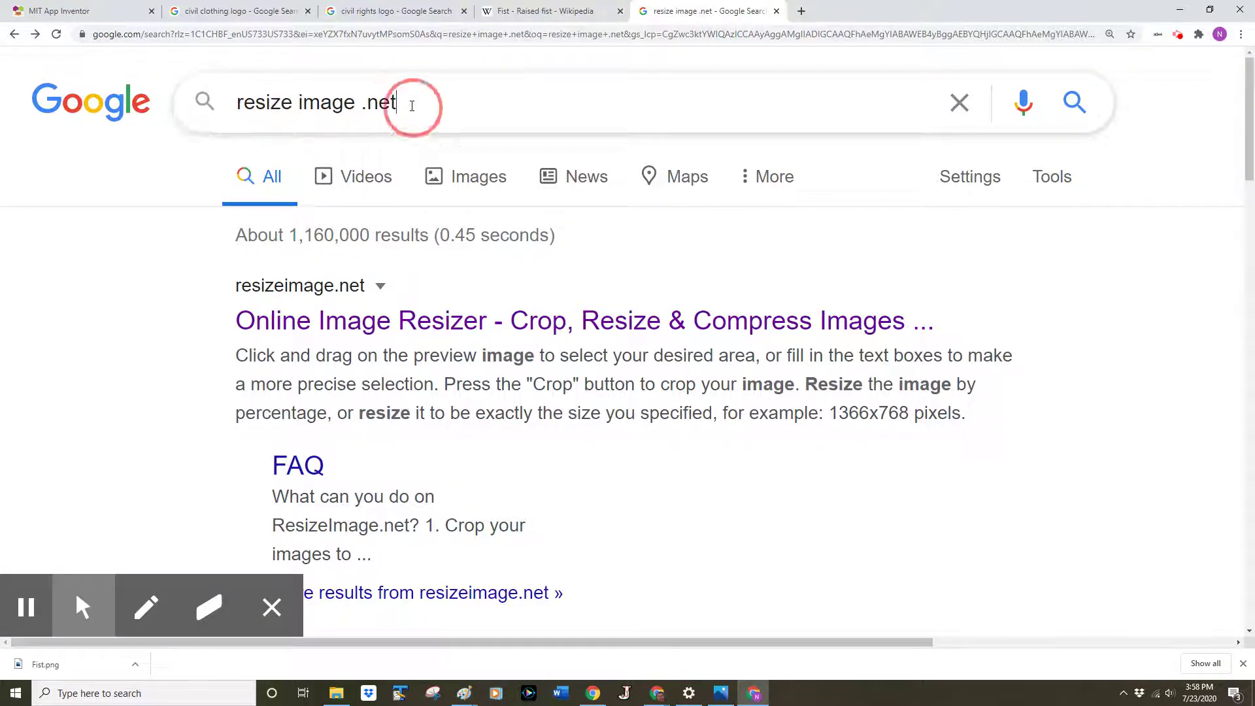
pyautogui.click(105, 250)
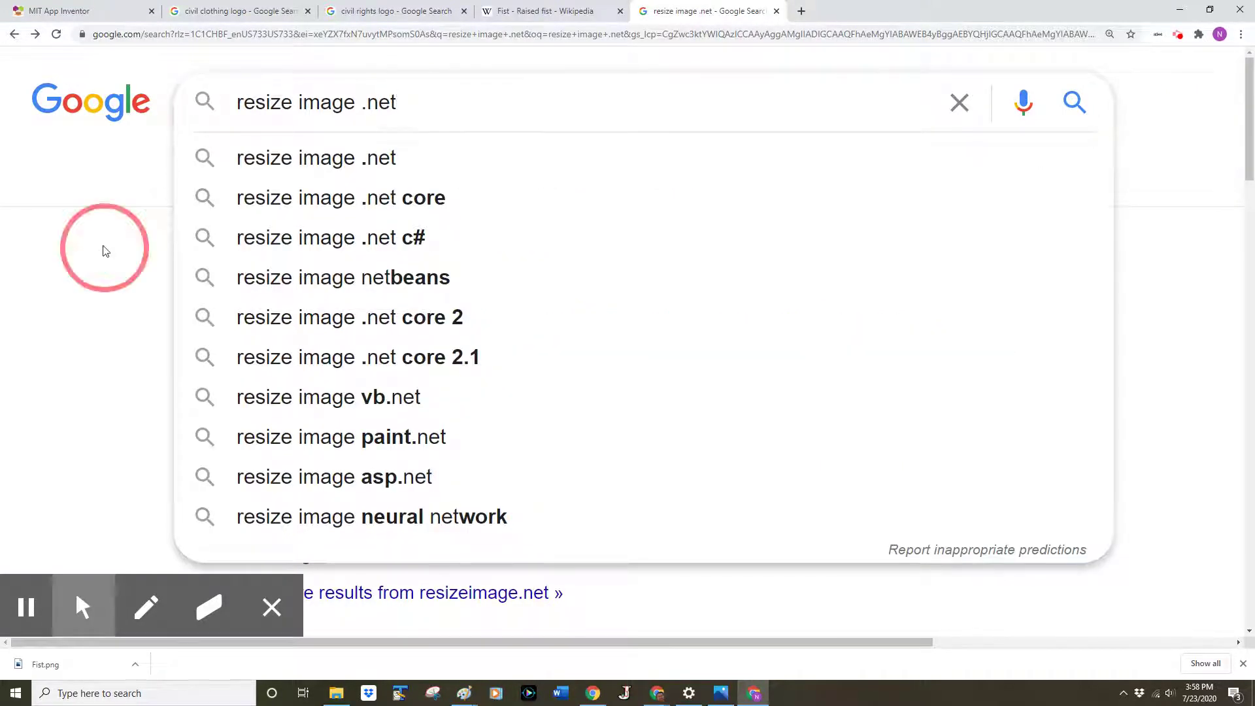
pyautogui.click(315, 329)
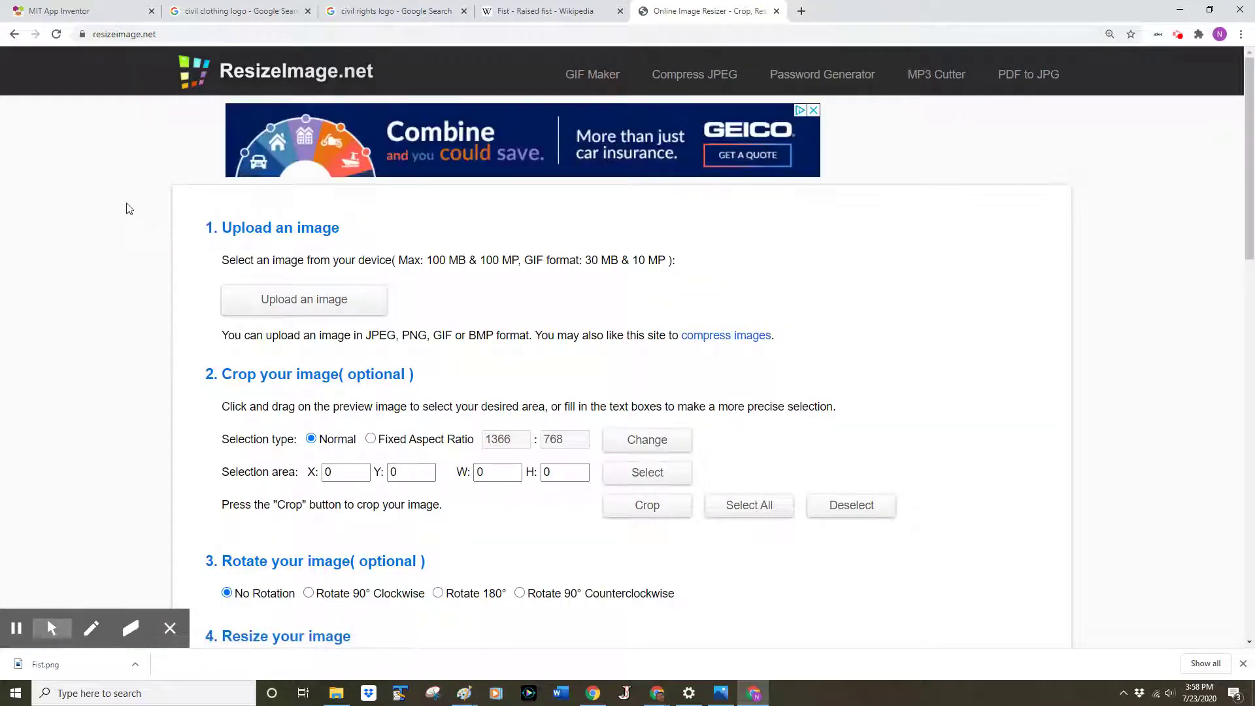
pyautogui.click(316, 300)
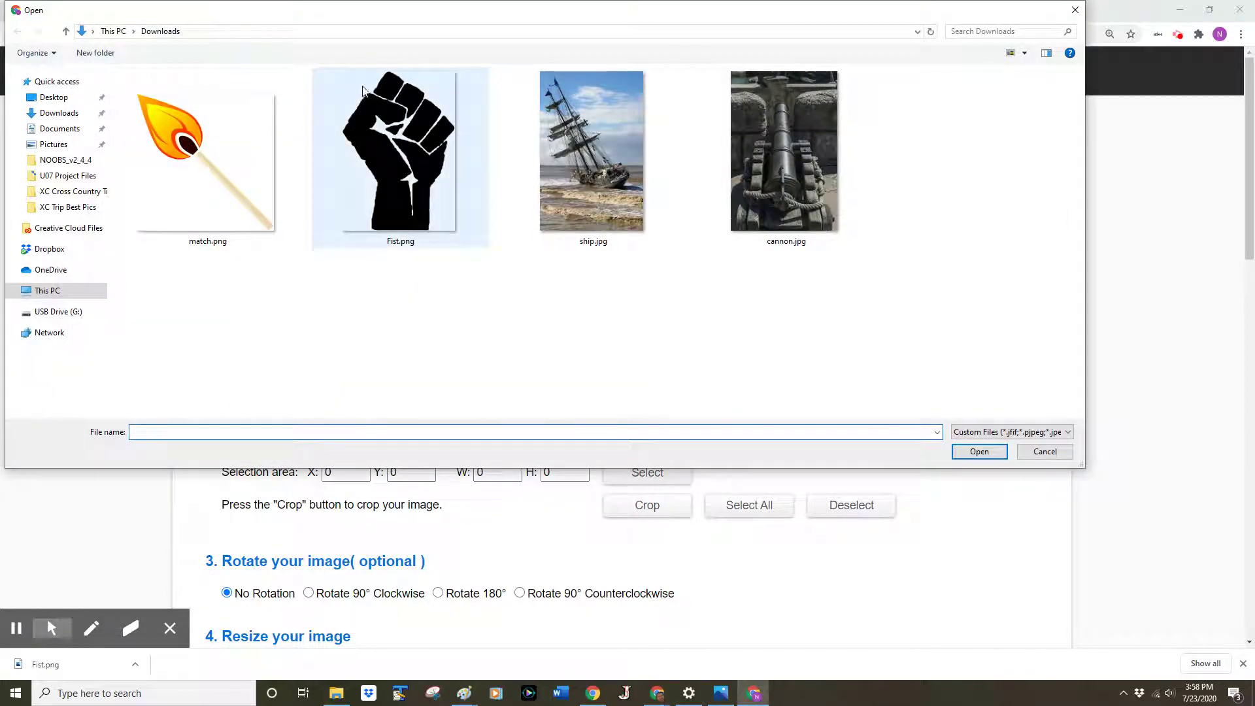
pyautogui.click(389, 154)
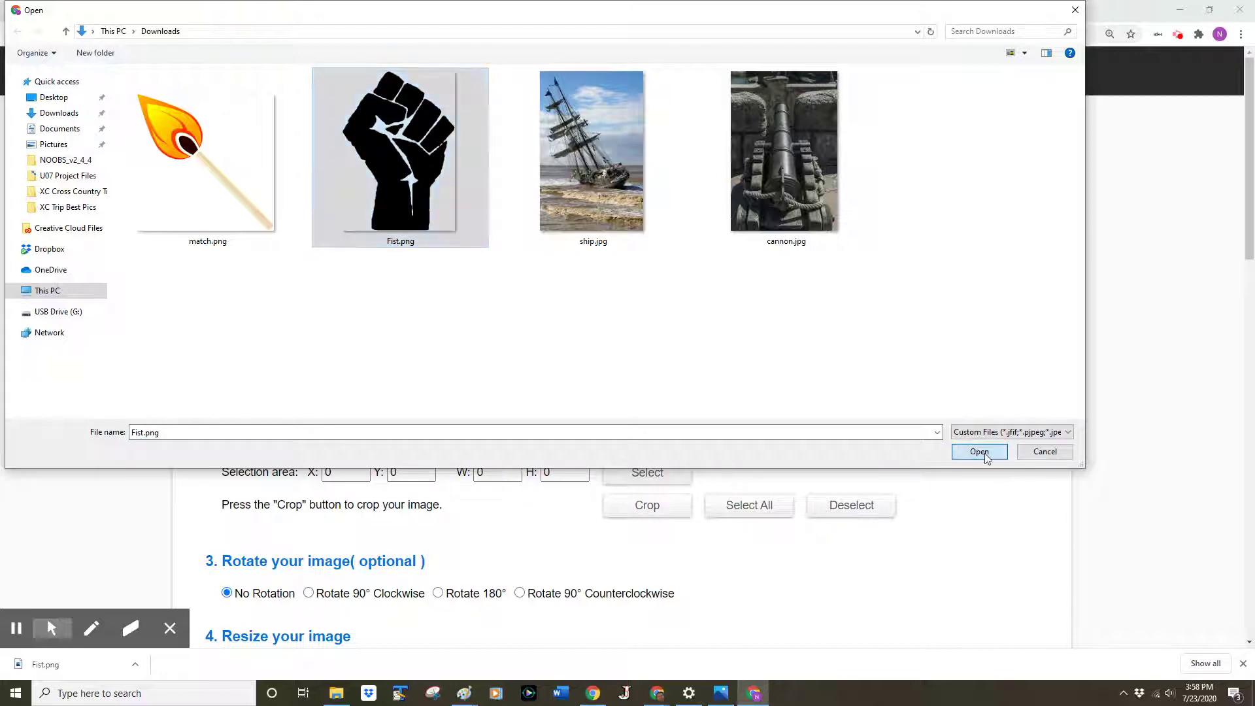
pyautogui.click(979, 451)
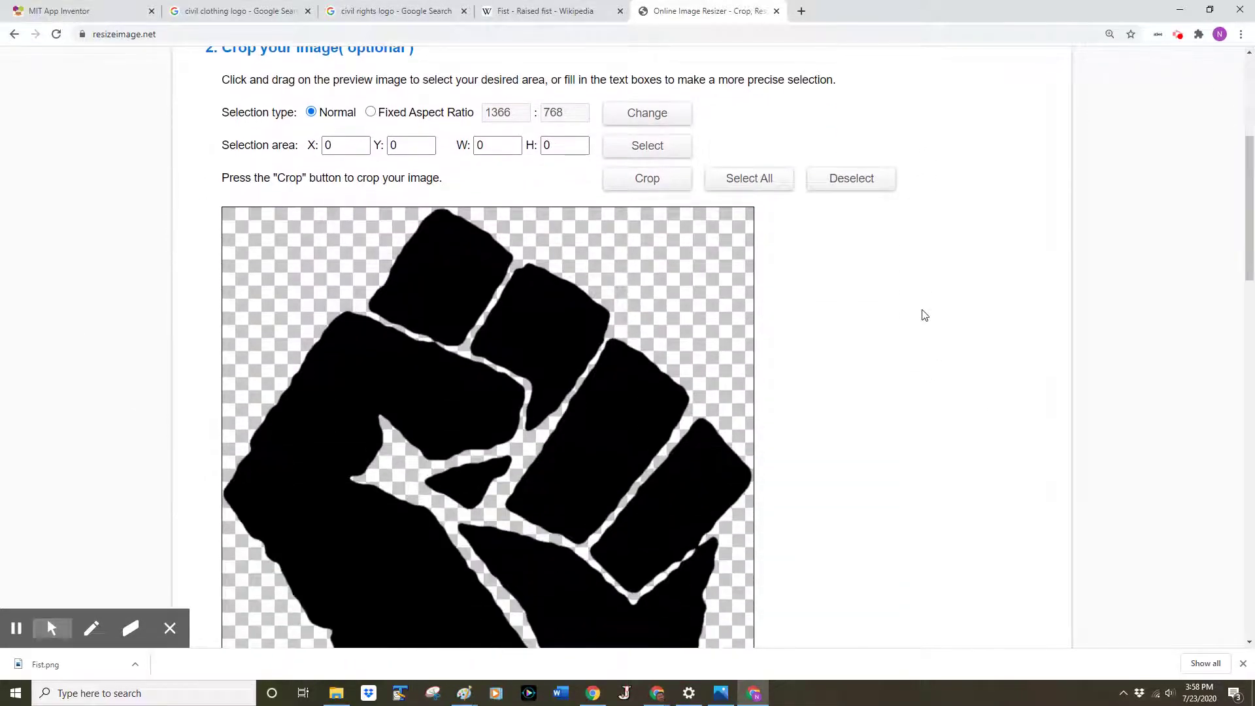
# Set the crop selection type to Fixed Aspect Ratio with a ratio of 250 : 250
pyautogui.scroll(-6, 925, 315)
pyautogui.scroll(4, 925, 315)
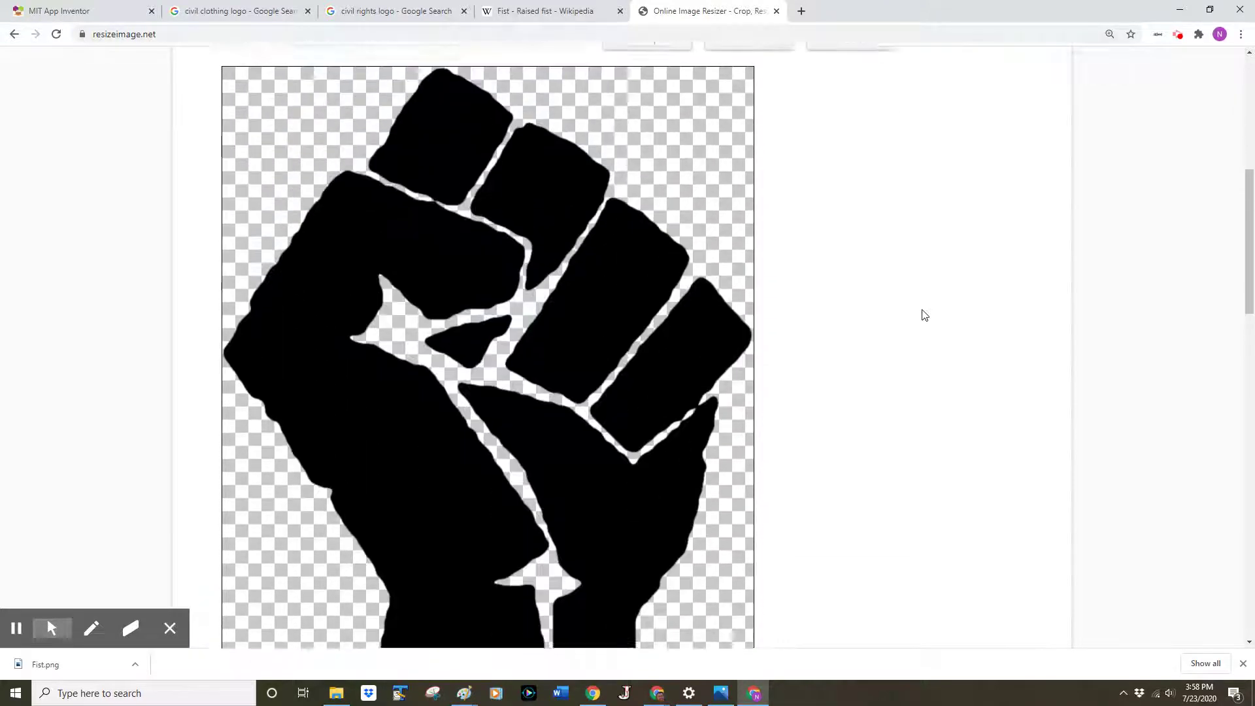
pyautogui.scroll(2, 925, 315)
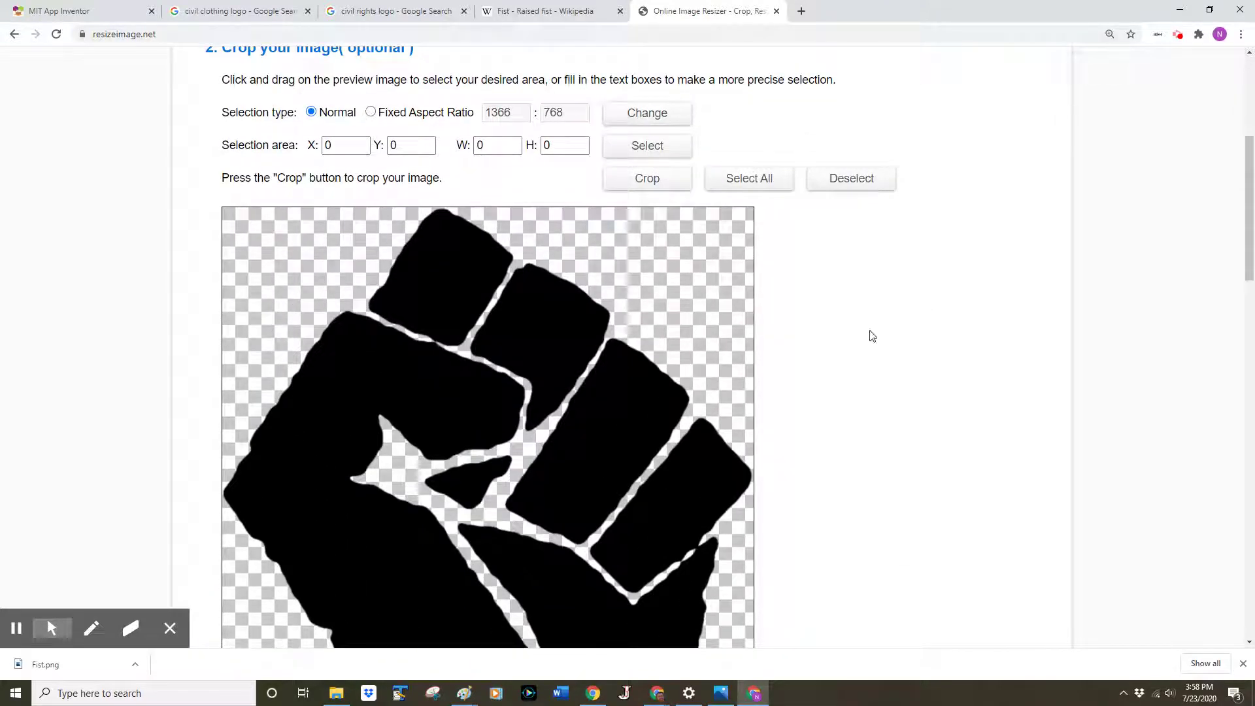
pyautogui.click(371, 113)
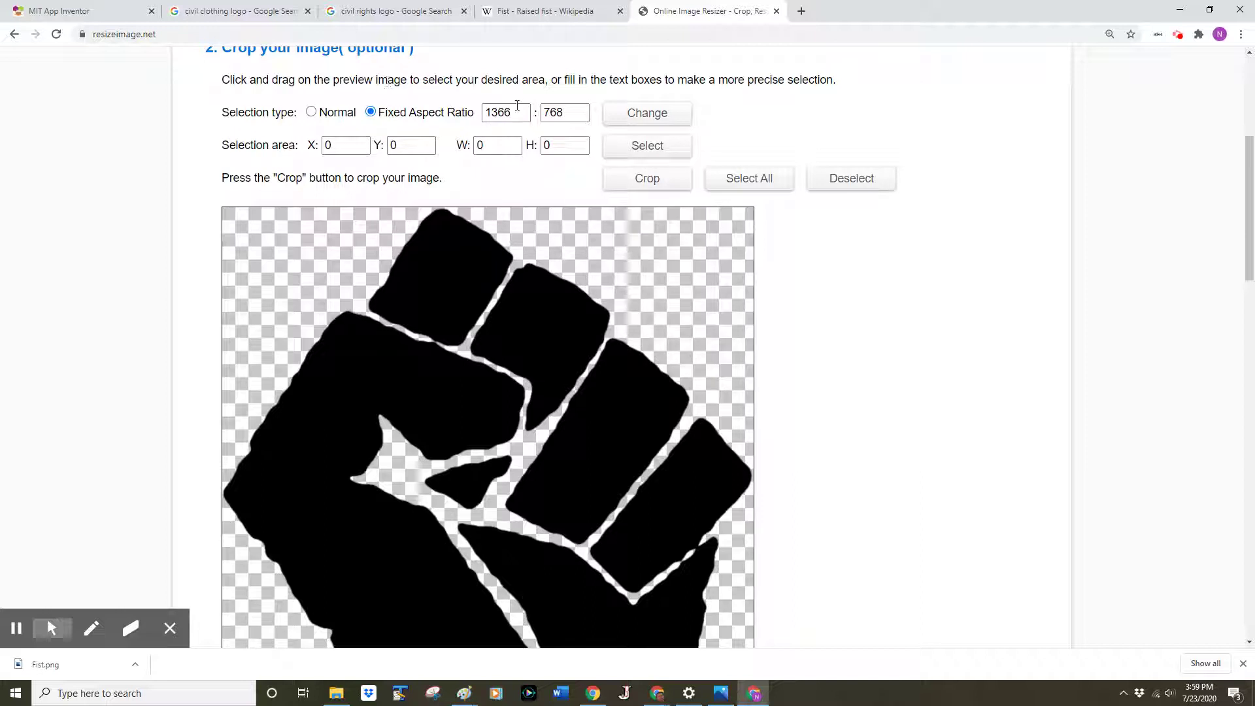
pyautogui.moveTo(516, 112); pyautogui.dragTo(483, 112)
pyautogui.write('250')
pyautogui.moveTo(570, 109); pyautogui.dragTo(540, 114)
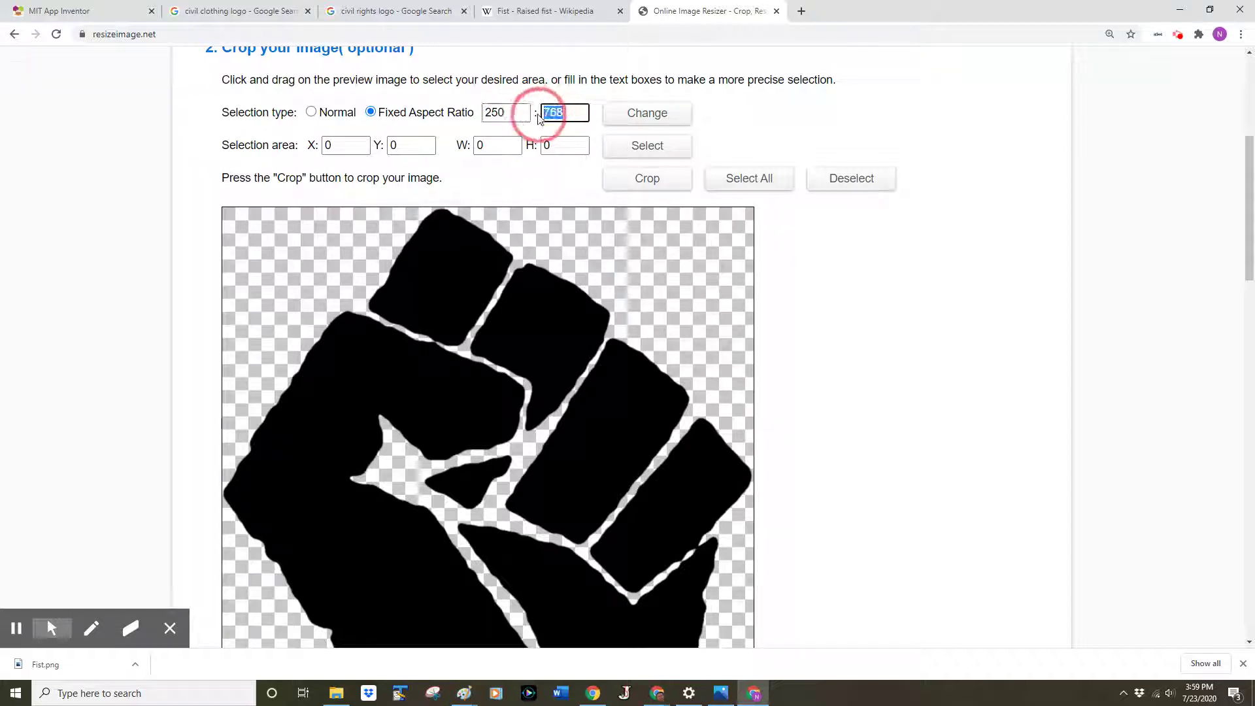
pyautogui.write('250')
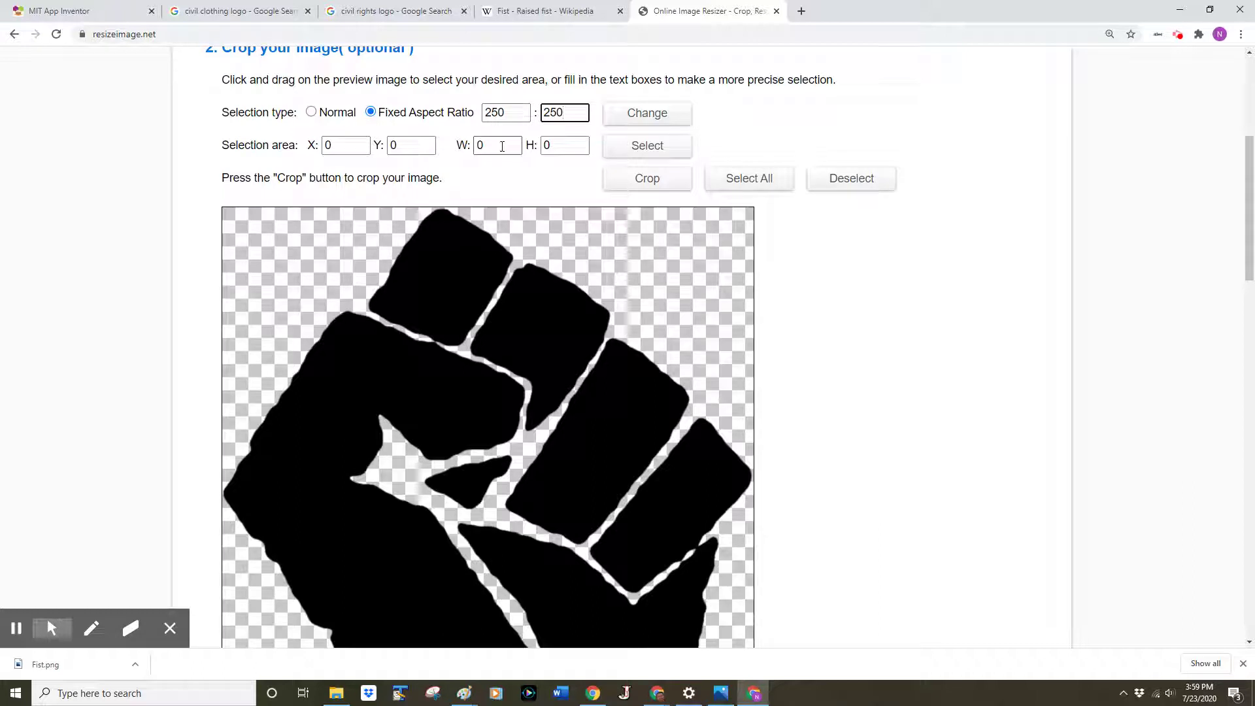
# Set the crop selection area to a width of 250 and a height of 250
pyautogui.doubleClick(480, 145)
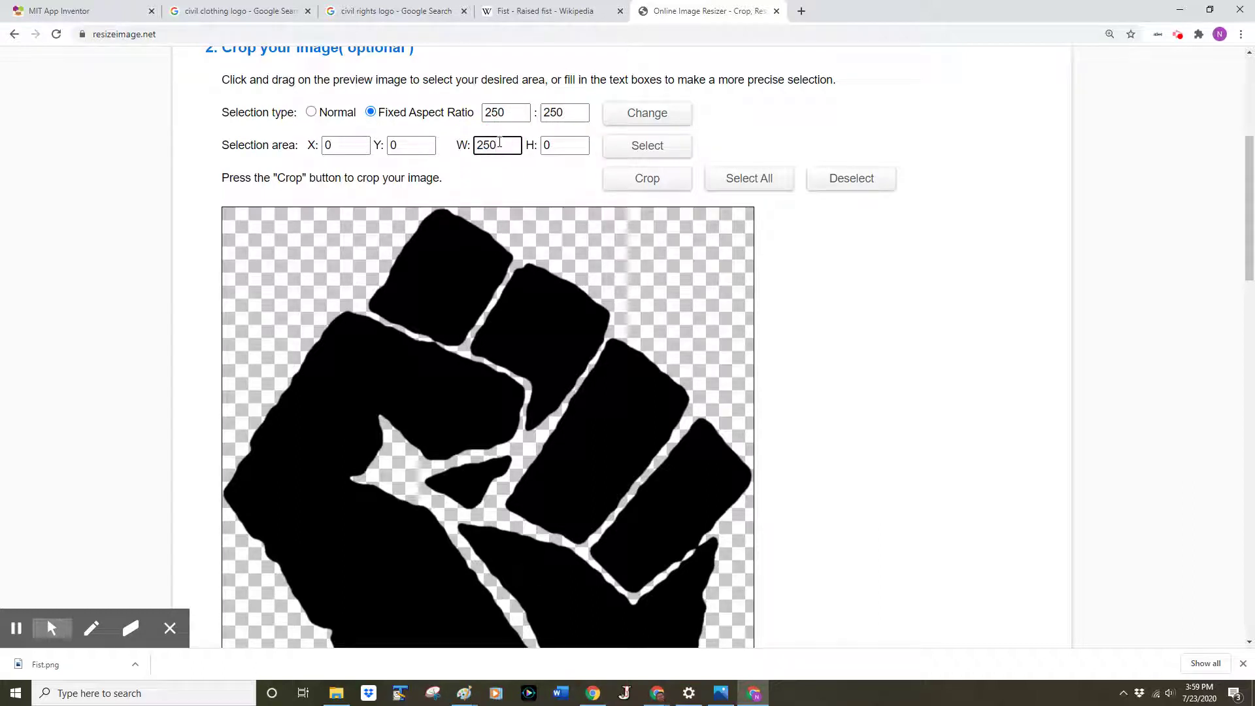
pyautogui.doubleClick(548, 145)
pyautogui.write('250')
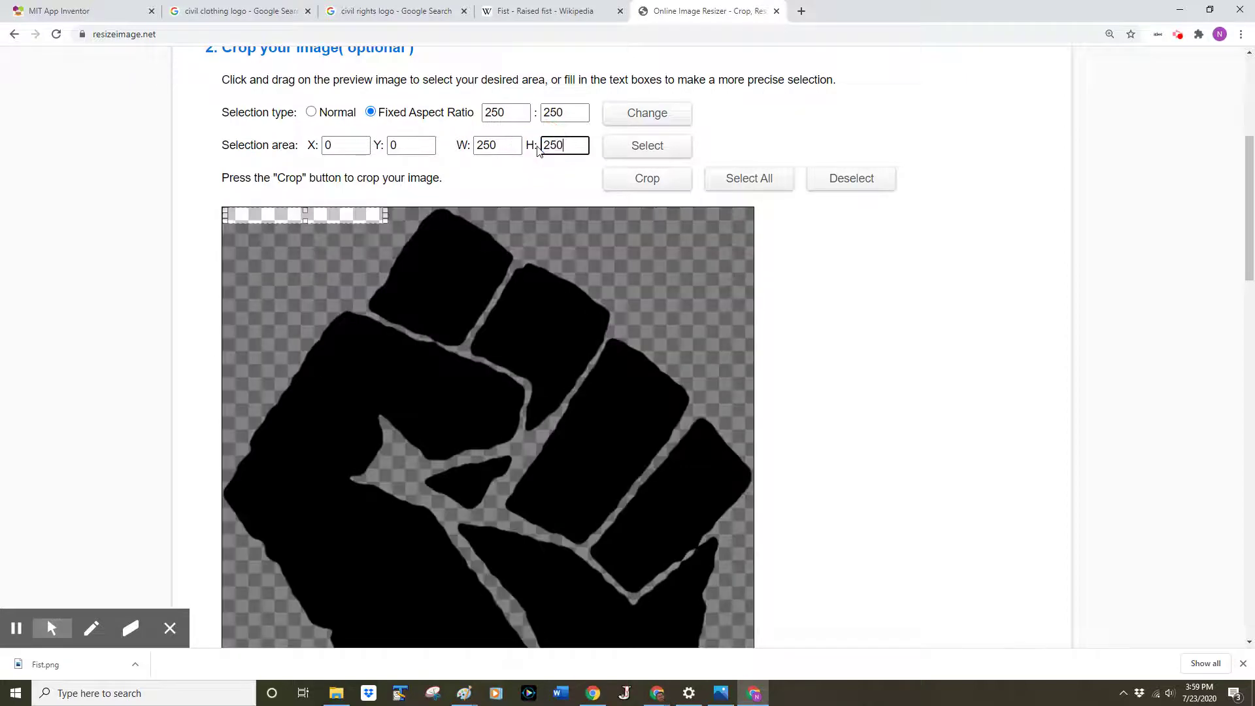
# Enlarge the square crop selection to span the full width of the fist image from its upper edge
pyautogui.scroll(-3, 863, 287)
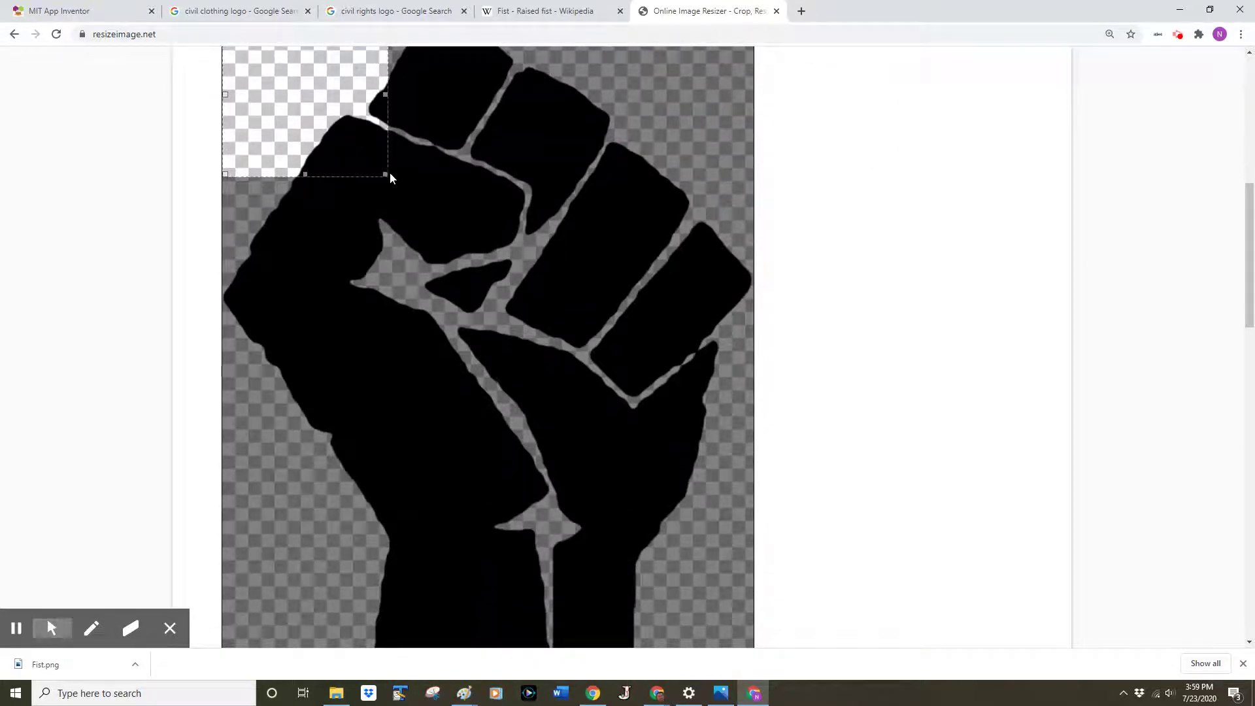
pyautogui.moveTo(385, 173); pyautogui.dragTo(773, 576)
pyautogui.scroll(1, 862, 431)
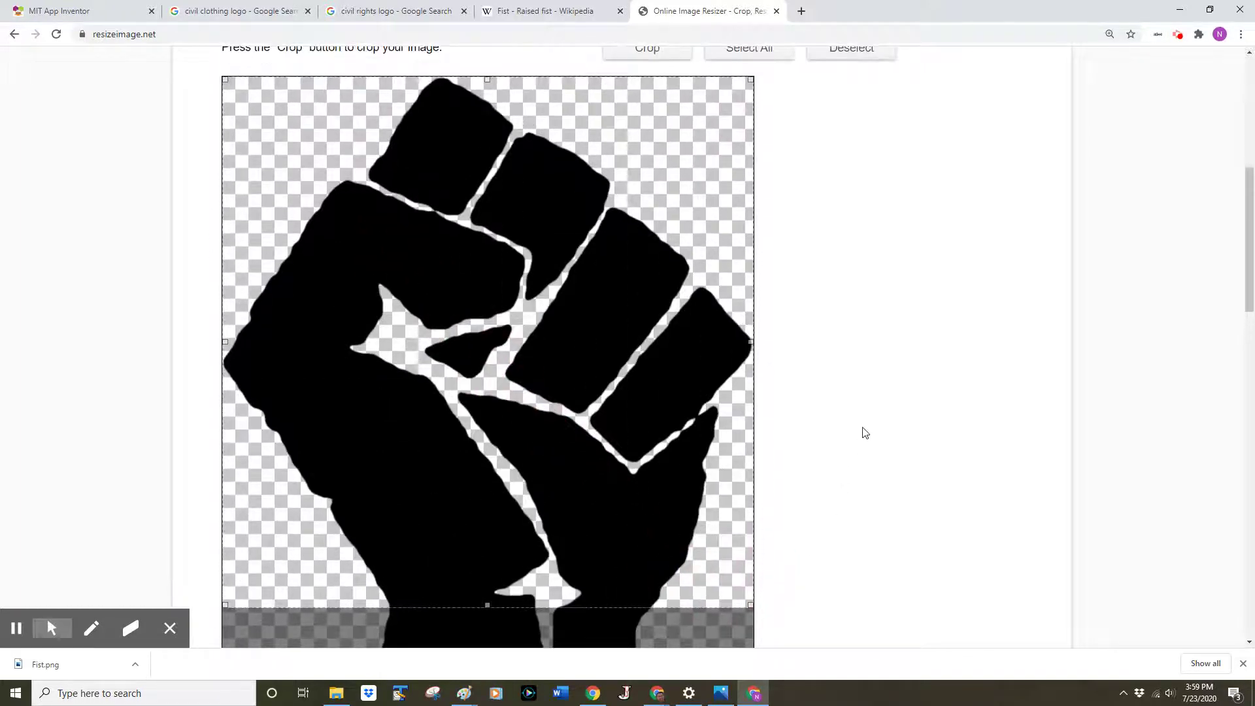
pyautogui.scroll(-3, 864, 425)
pyautogui.scroll(2, 863, 412)
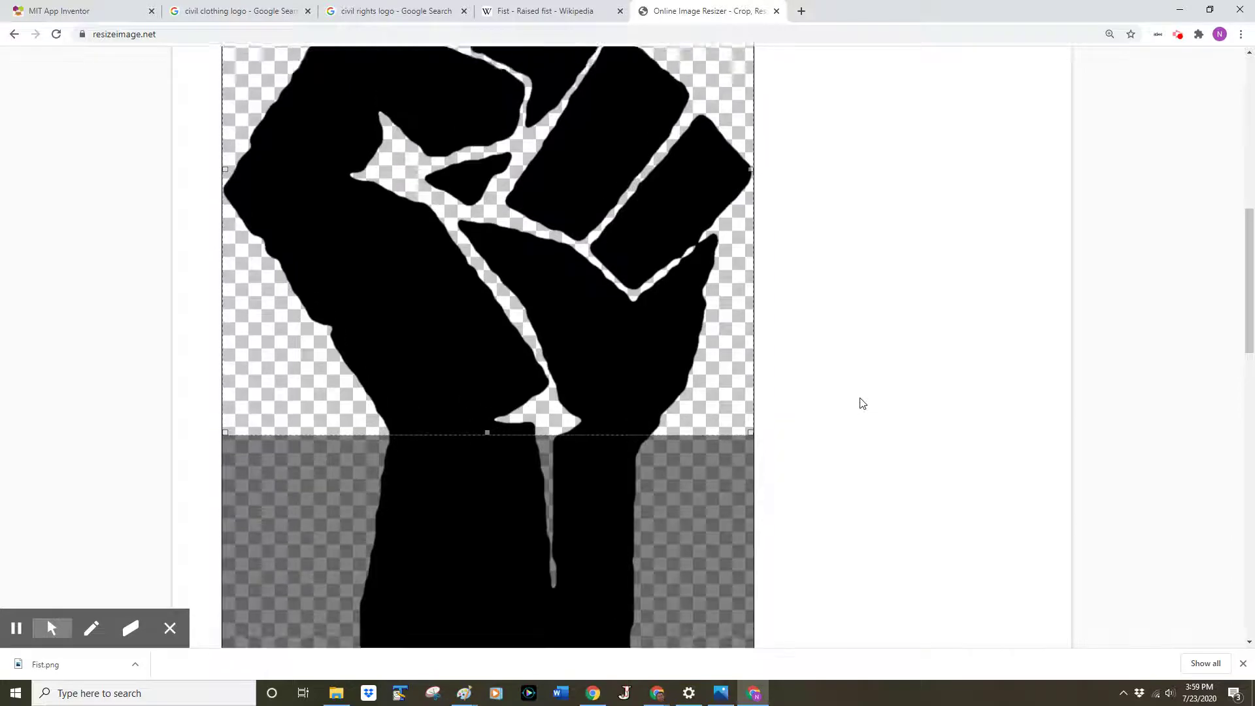
pyautogui.scroll(2, 862, 403)
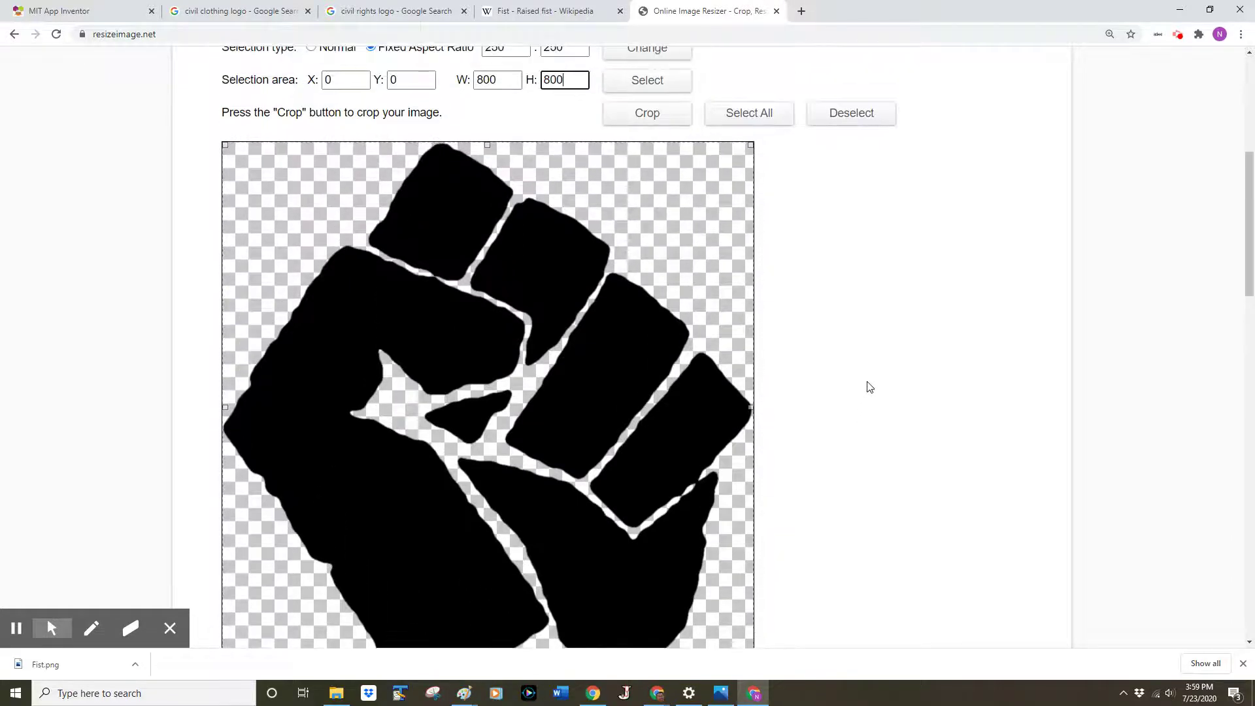
pyautogui.scroll(-3, 862, 390)
pyautogui.scroll(1, 860, 388)
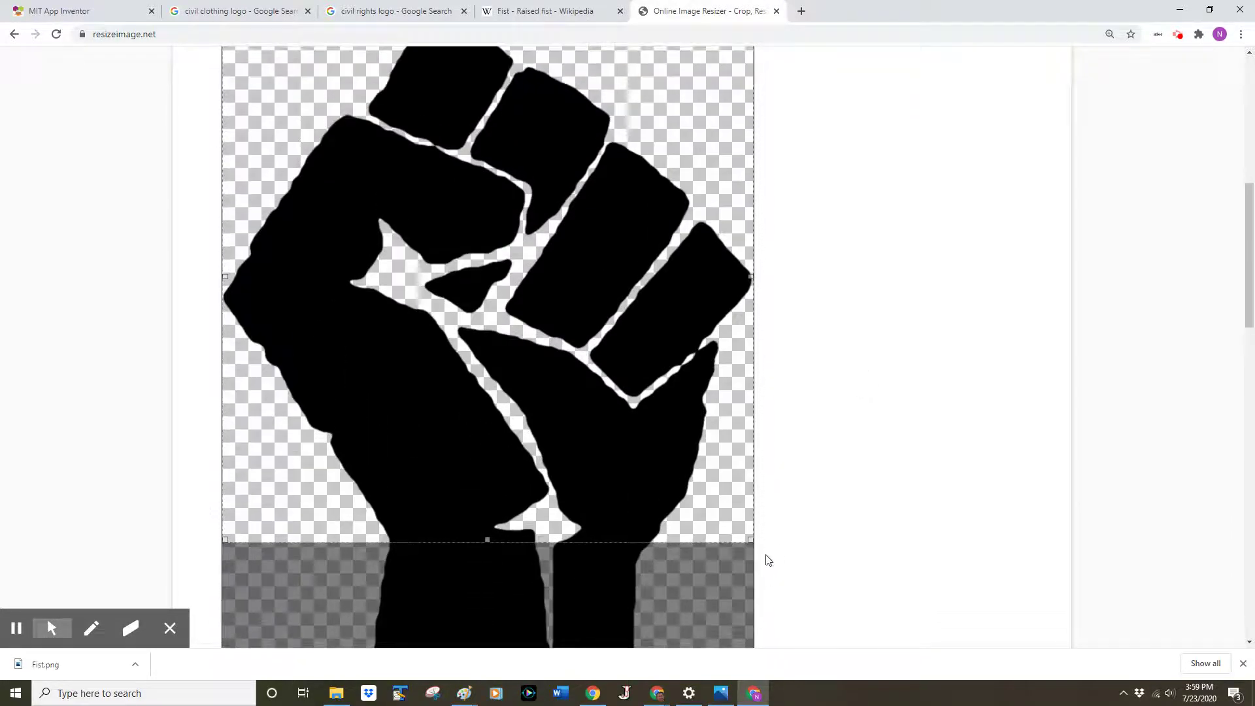
pyautogui.moveTo(749, 537); pyautogui.dragTo(642, 372)
pyautogui.moveTo(473, 207); pyautogui.dragTo(423, 142)
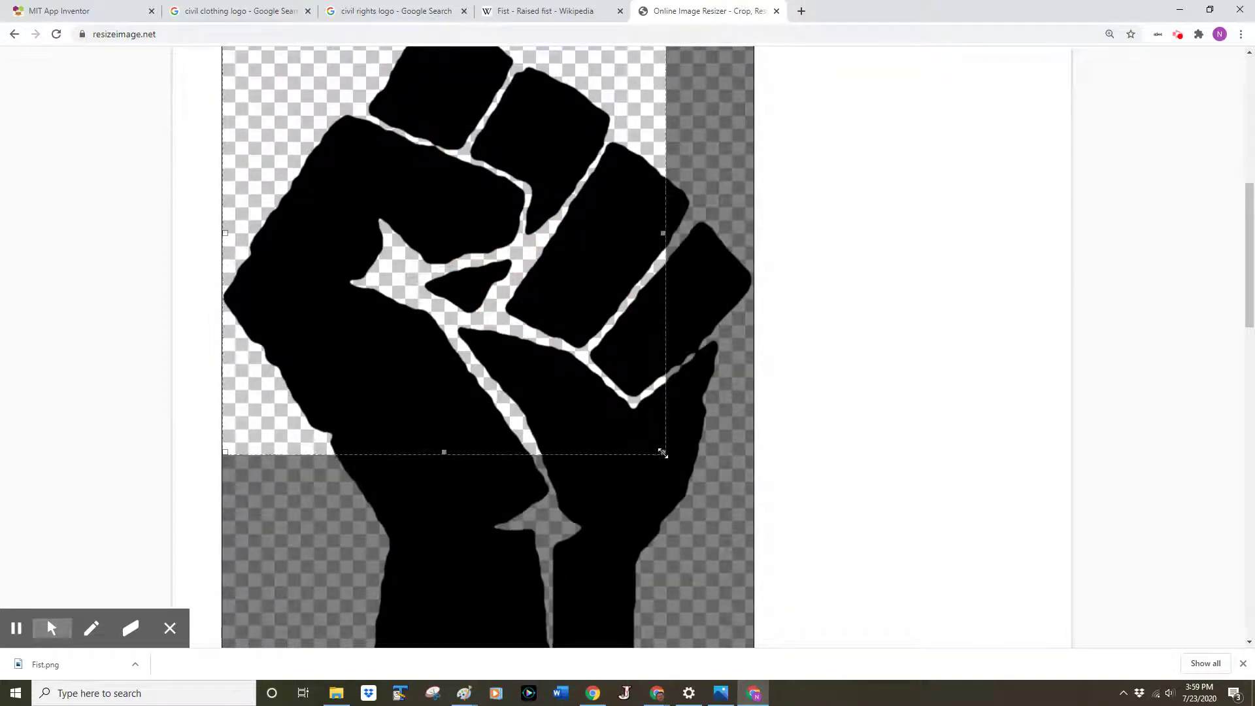
pyautogui.moveTo(662, 452); pyautogui.dragTo(779, 504)
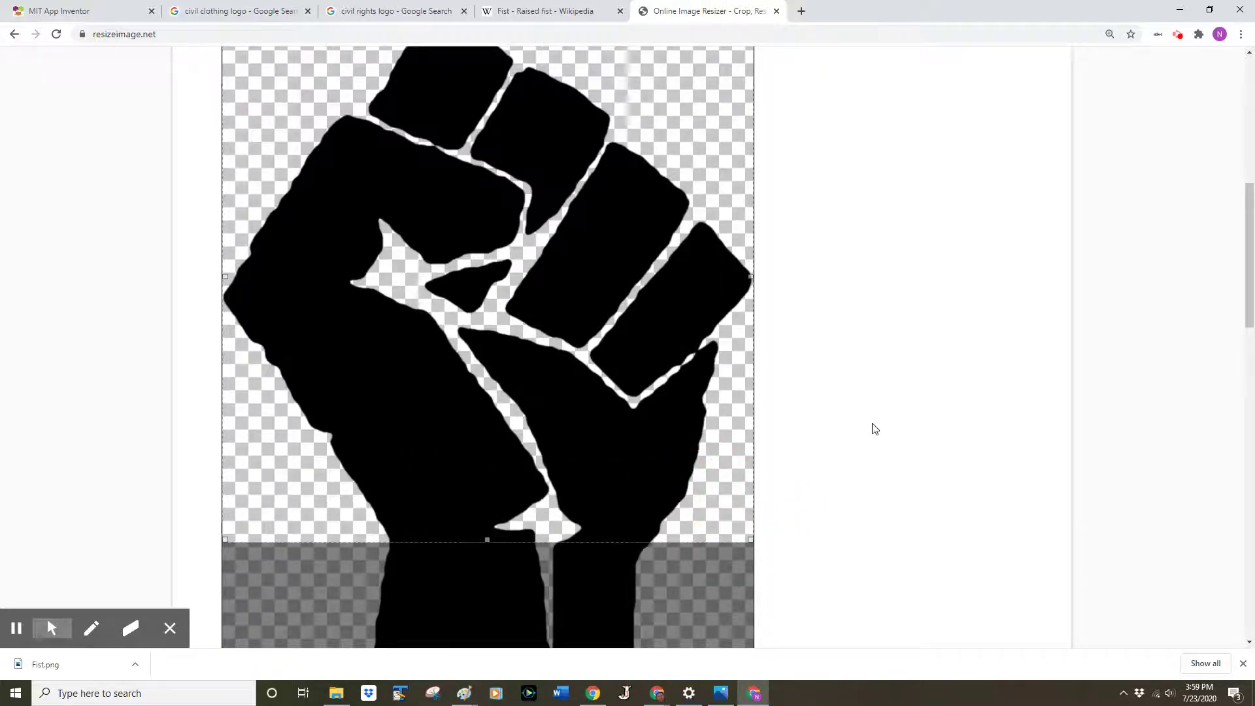
# Crop the fist image to the 800 by 800 square selection and set the browser zoom to 100%
pyautogui.scroll(3, 864, 367)
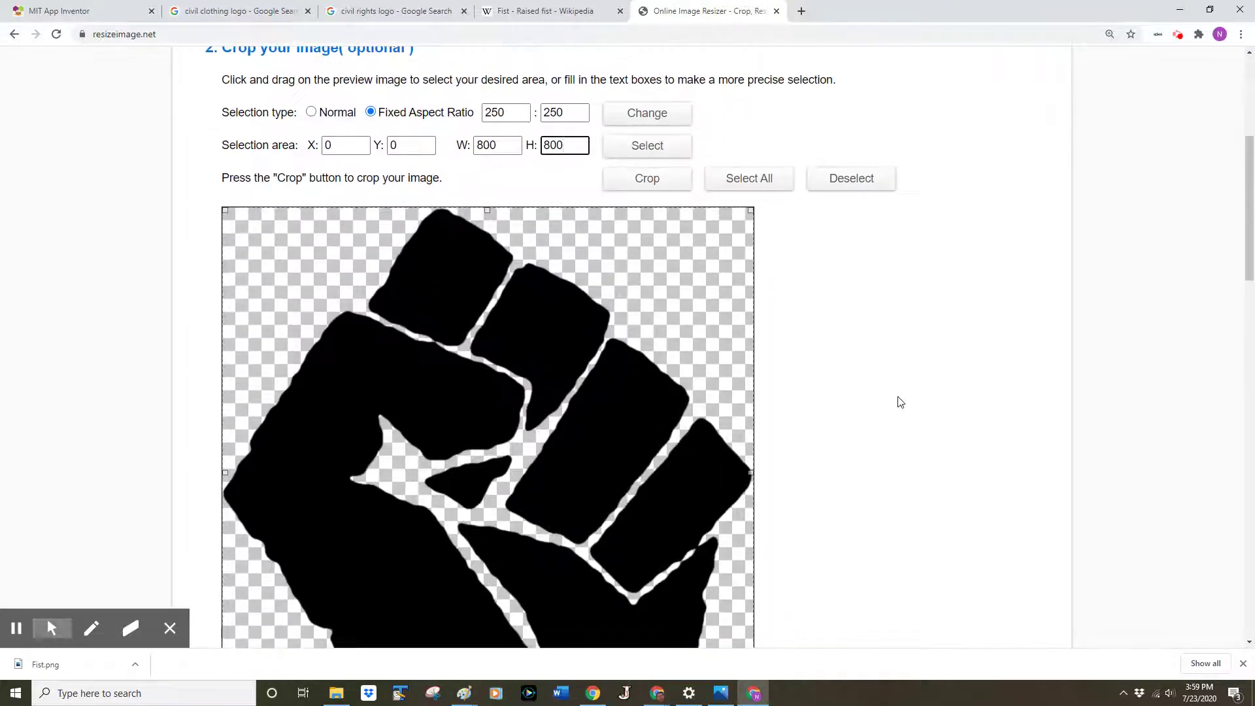
pyautogui.click(645, 188)
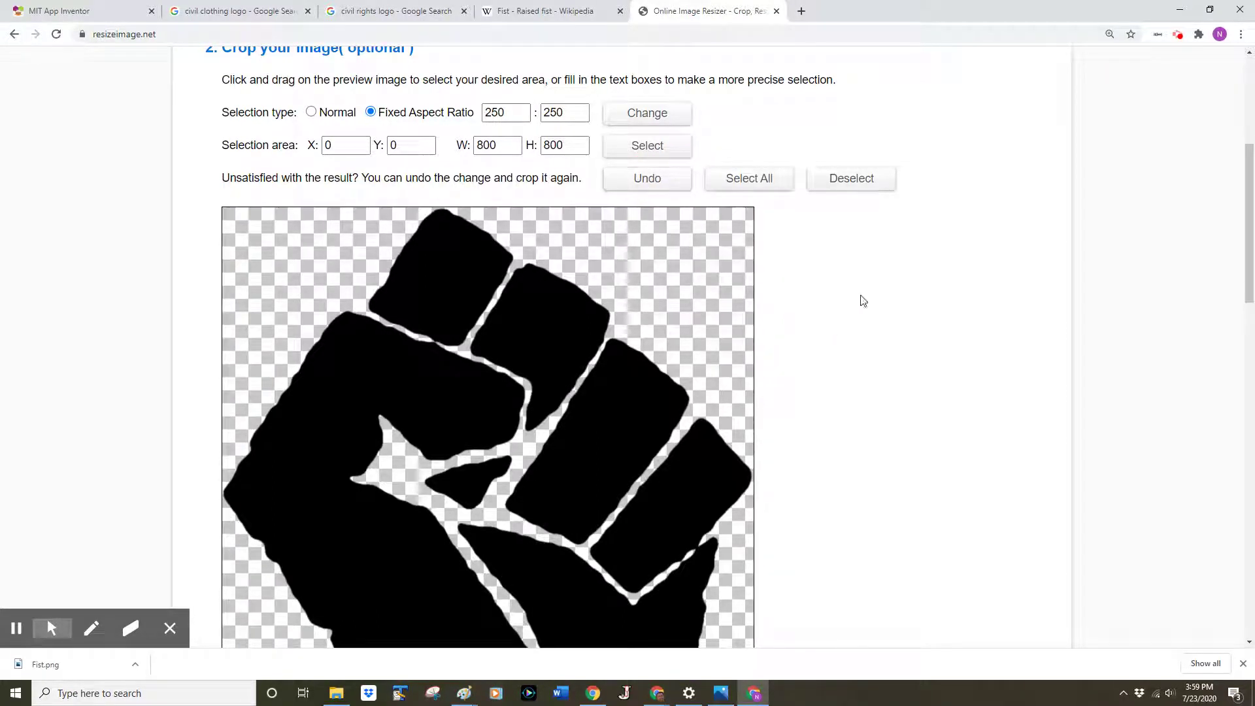
pyautogui.click(1240, 35)
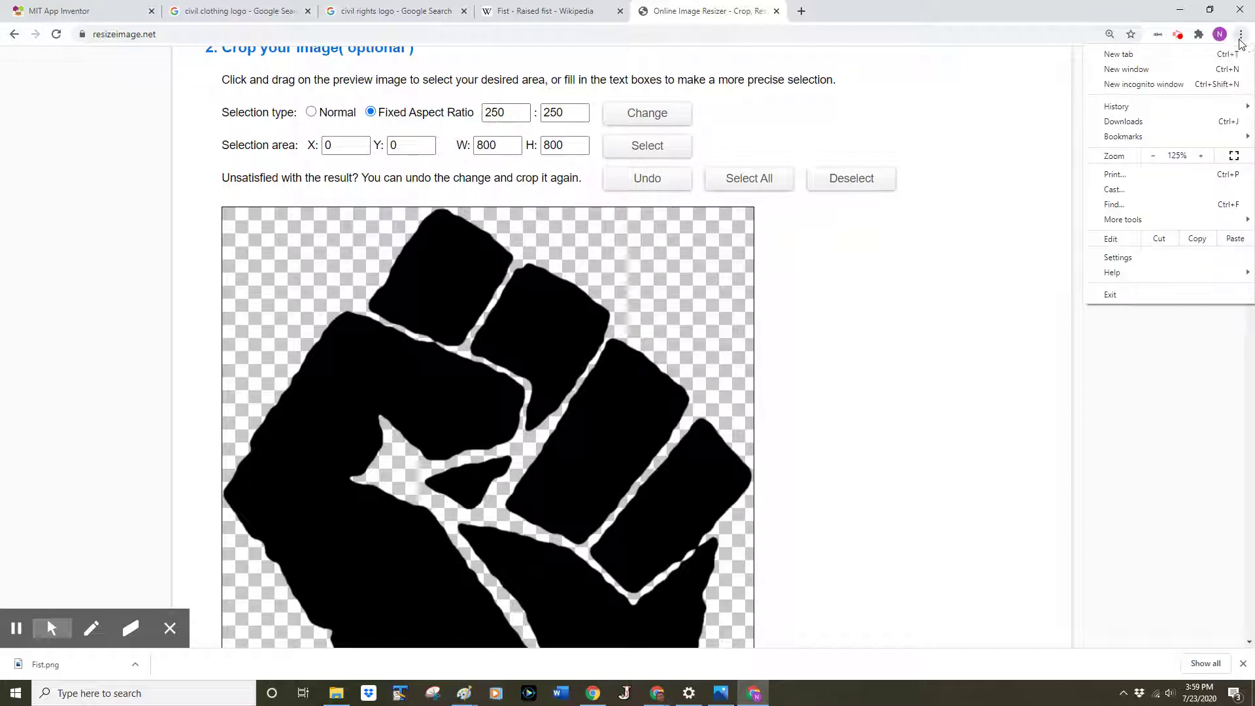
pyautogui.click(1154, 155)
pyautogui.click(1154, 156)
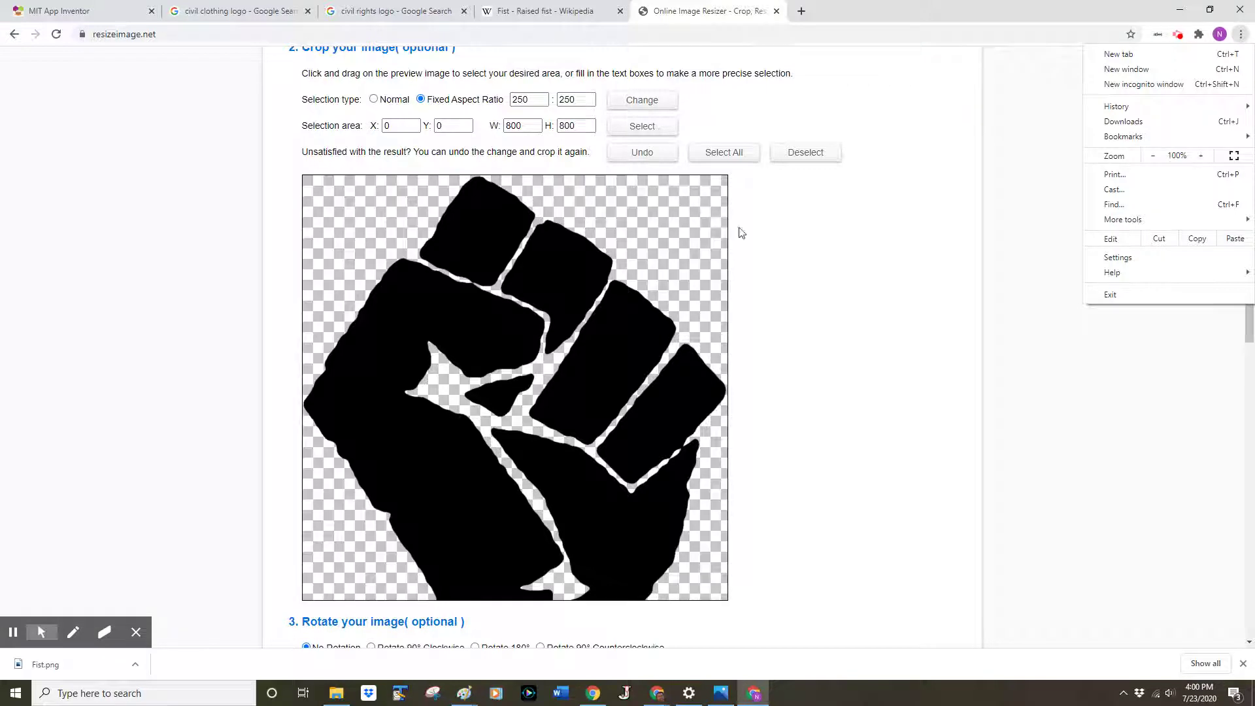
# Set the resize width of the cropped image to 200 px with Keep Aspect Ratio on
pyautogui.scroll(-6, 773, 281)
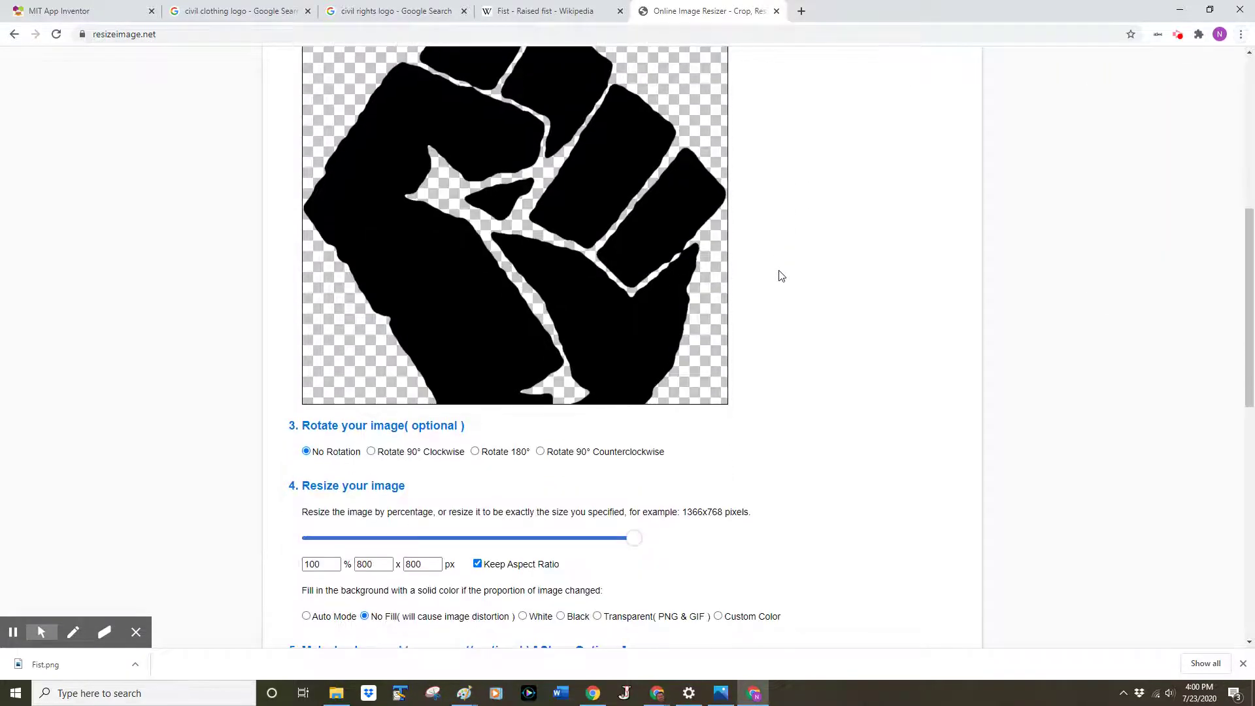
pyautogui.scroll(-1, 781, 275)
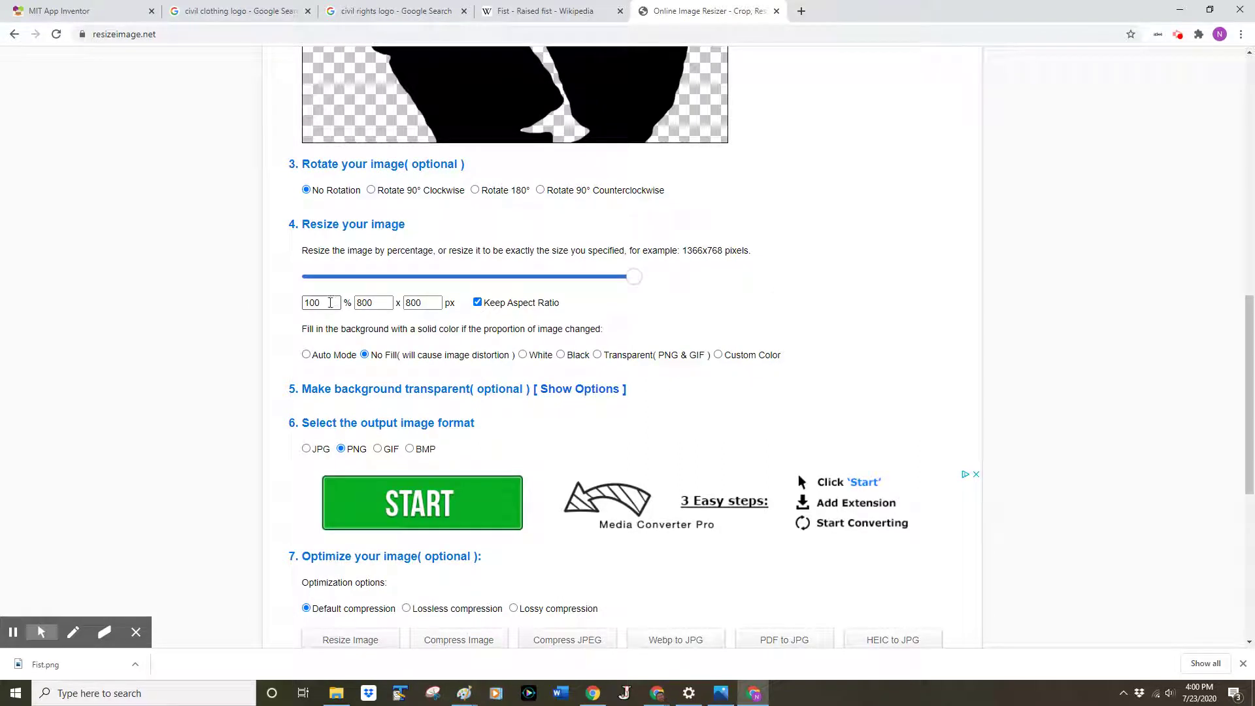
pyautogui.doubleClick(363, 303)
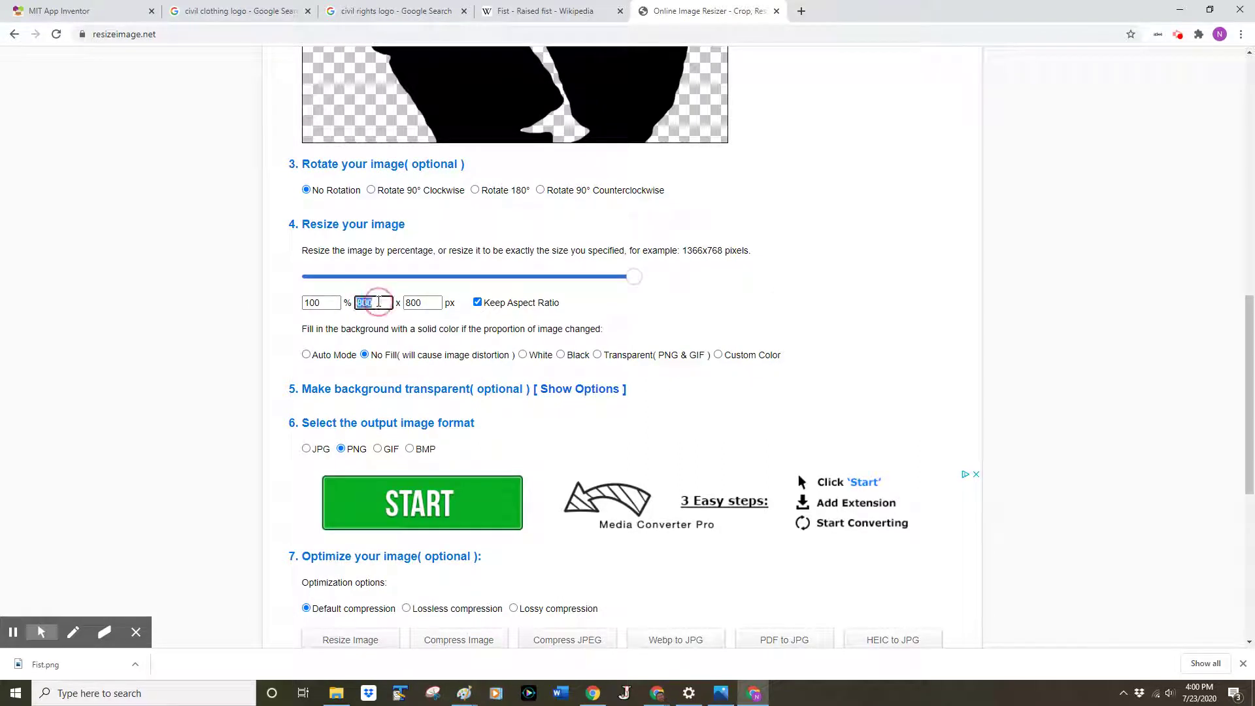
pyautogui.doubleClick(407, 303)
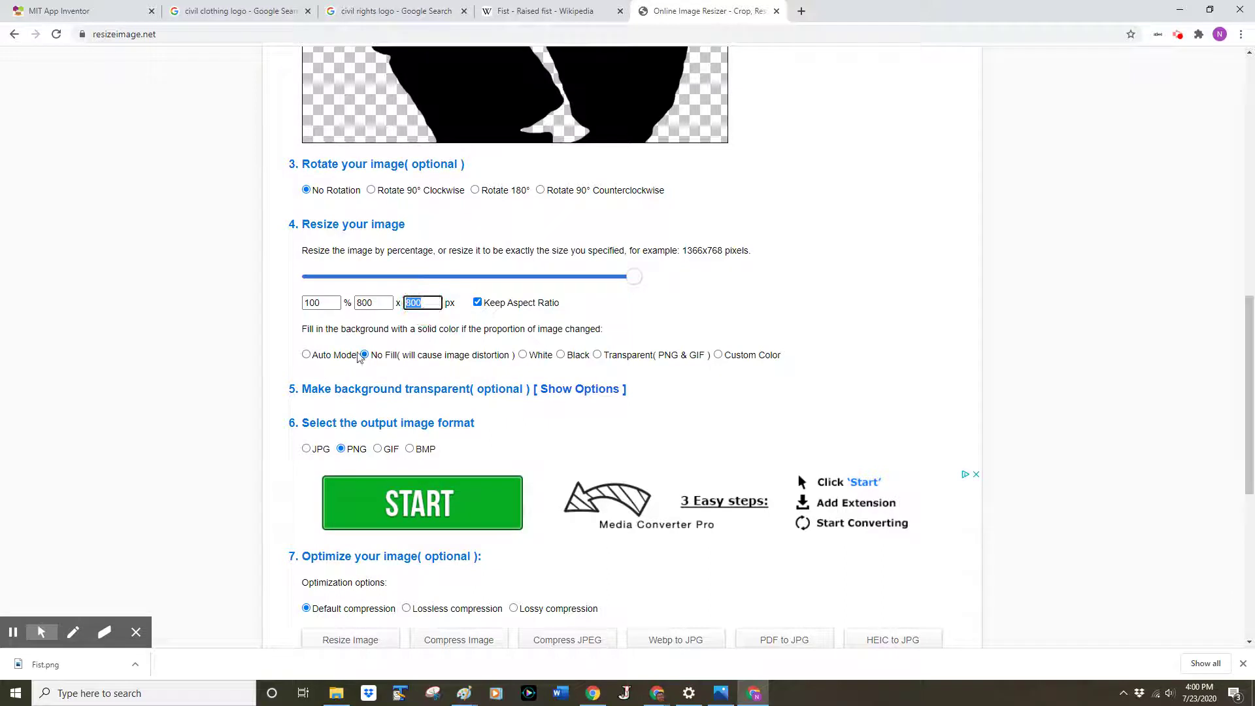
pyautogui.doubleClick(367, 302)
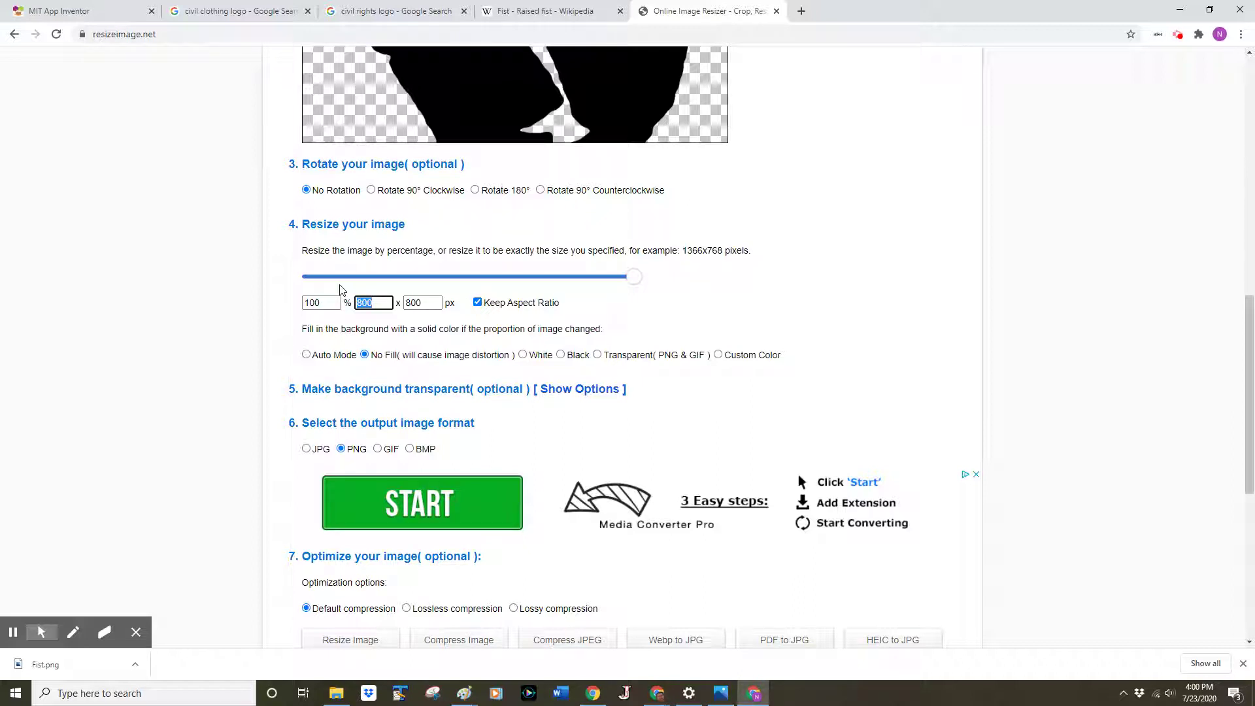
pyautogui.write('200')
# Resize the image as a PNG with default compression and download the result
pyautogui.scroll(-2, 434, 318)
pyautogui.scroll(-2, 414, 281)
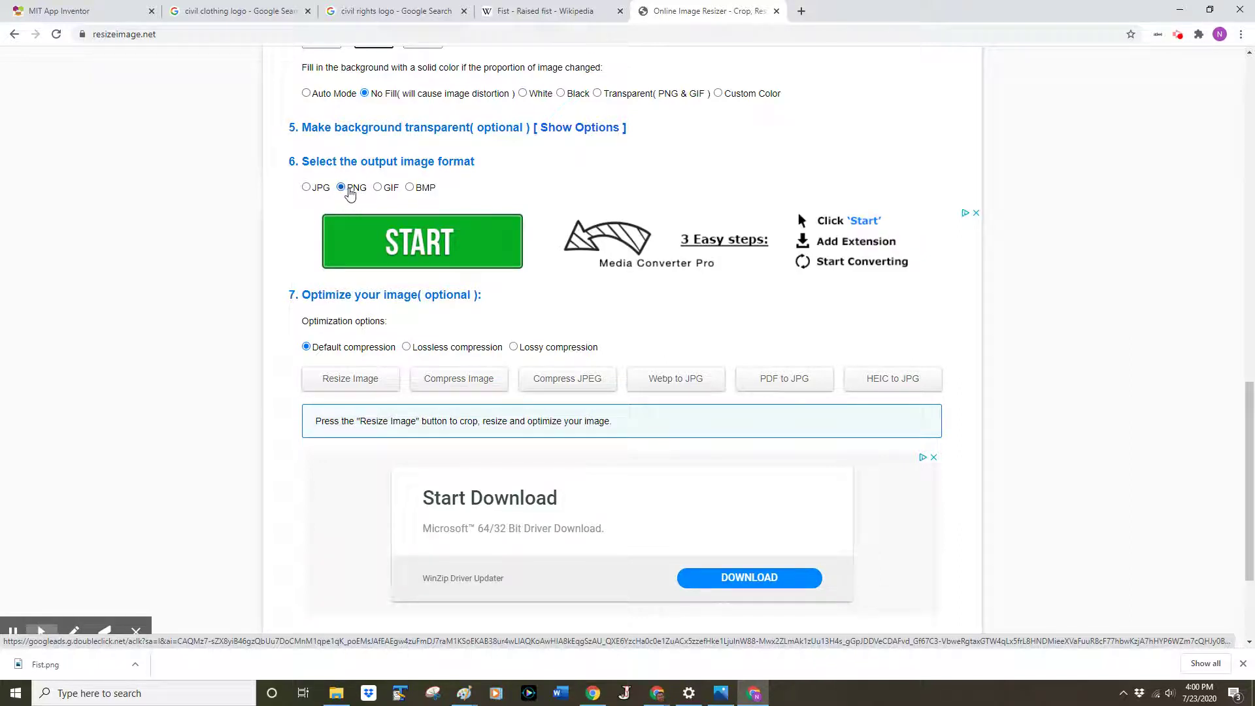
pyautogui.scroll(-2, 268, 320)
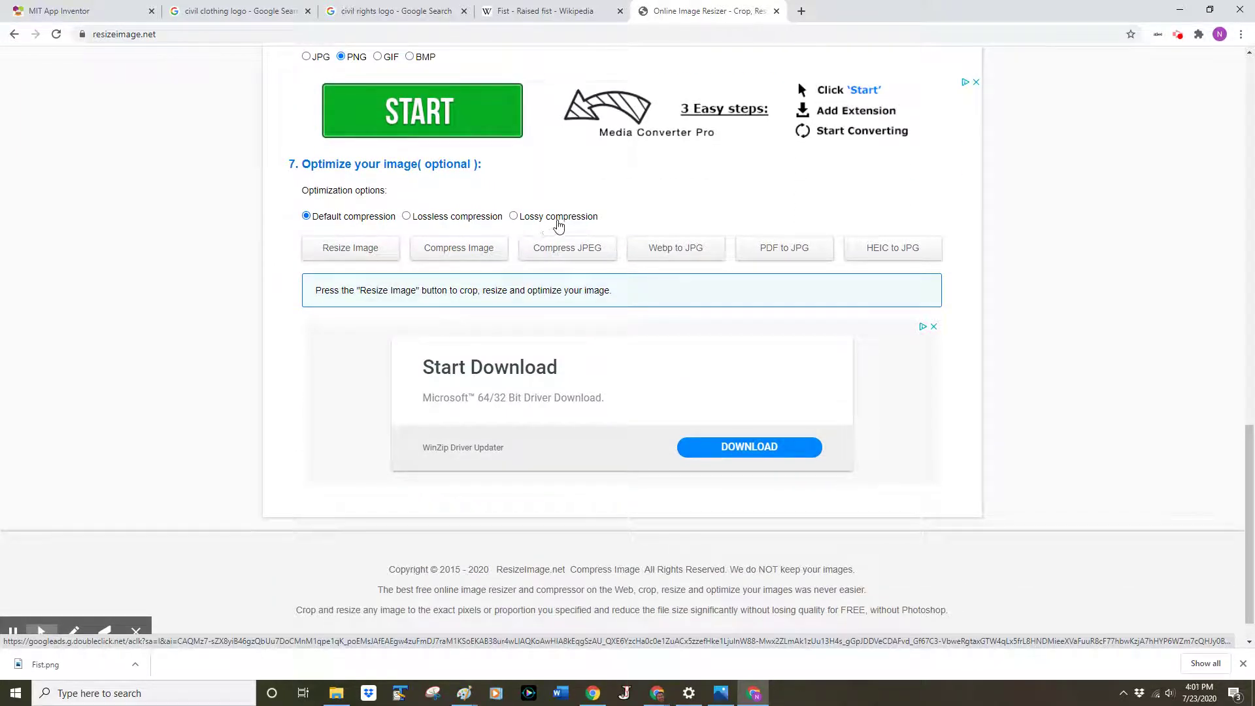
pyautogui.click(355, 252)
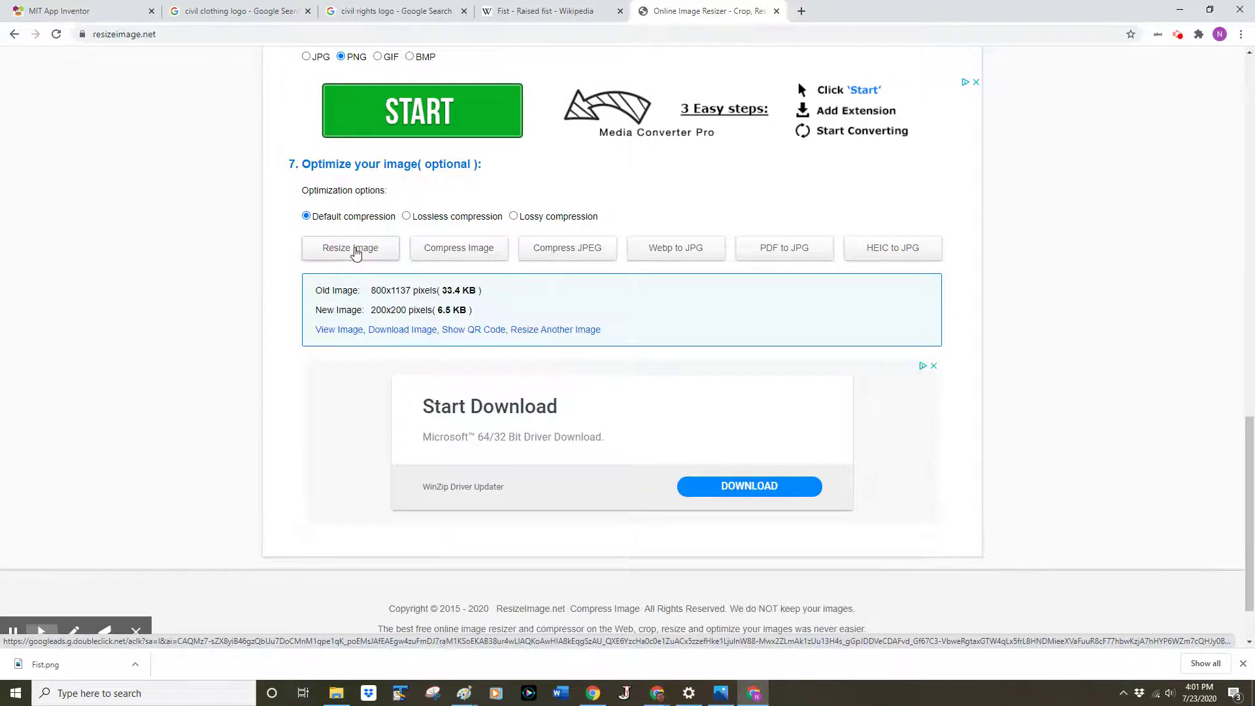
pyautogui.scroll(-1, 356, 255)
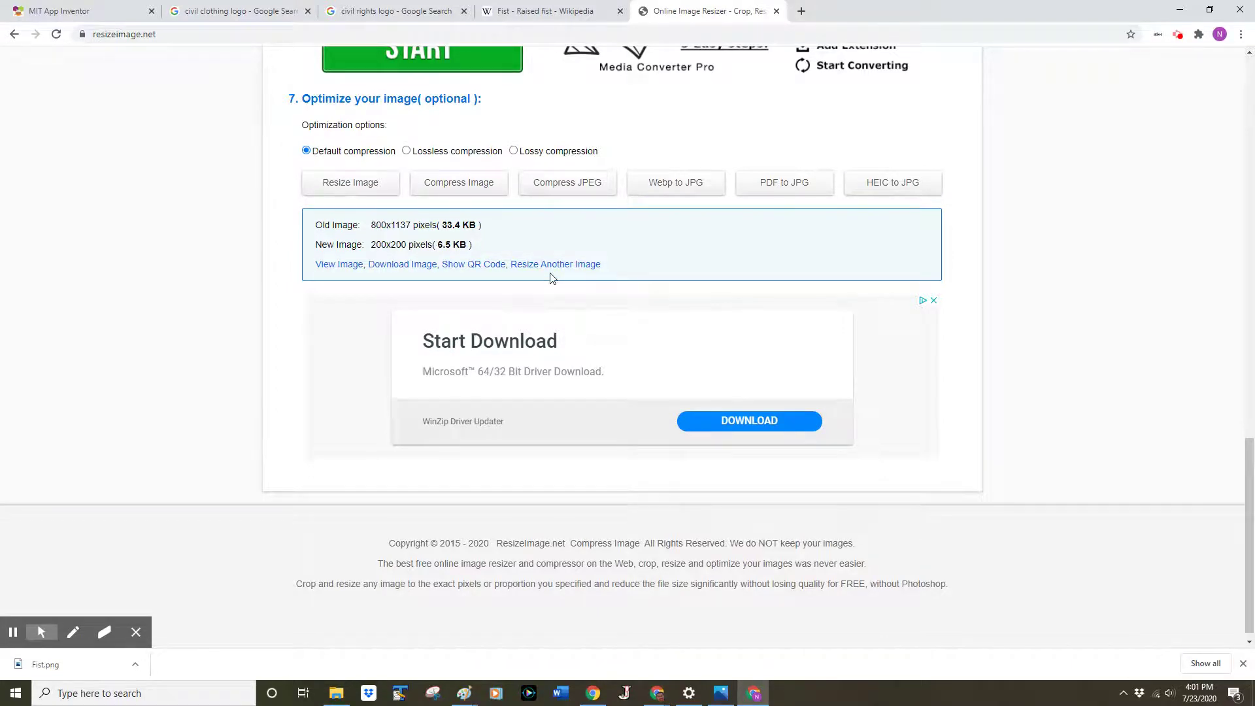
pyautogui.click(393, 272)
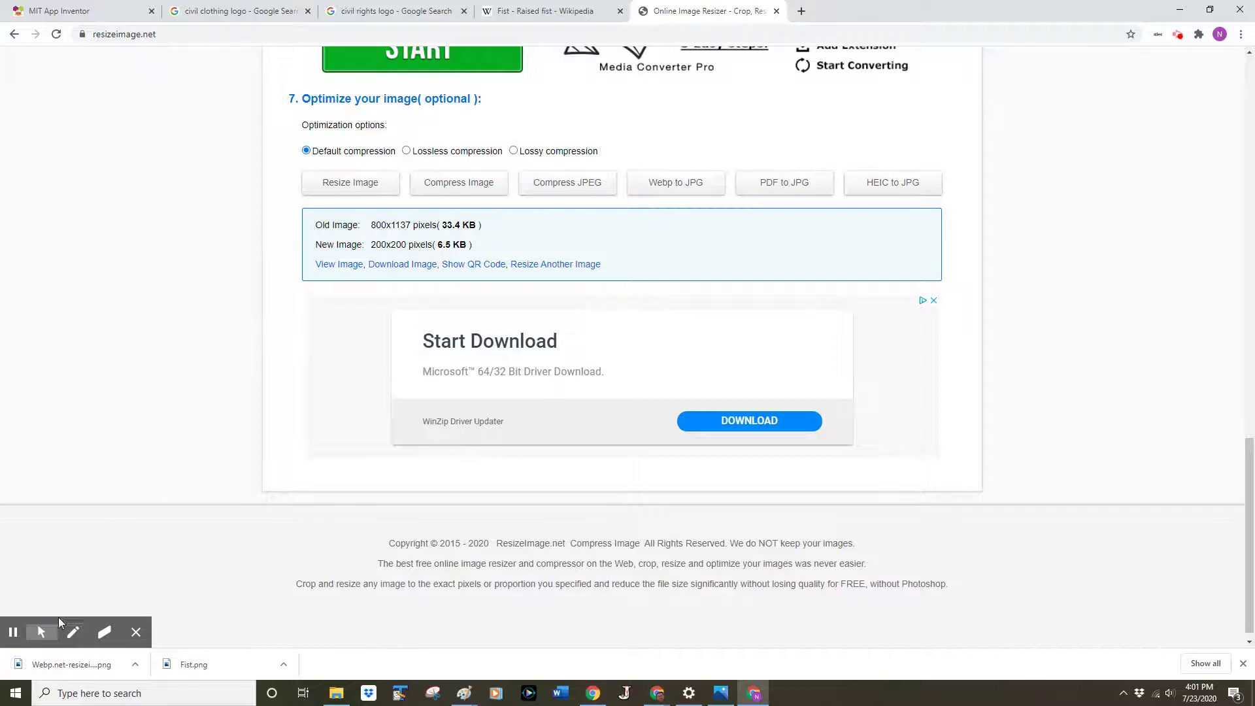
# Show the downloaded Webp.net-resizeimage.png in its folder, preview the image and close the preview
pyautogui.moveTo(64, 635)
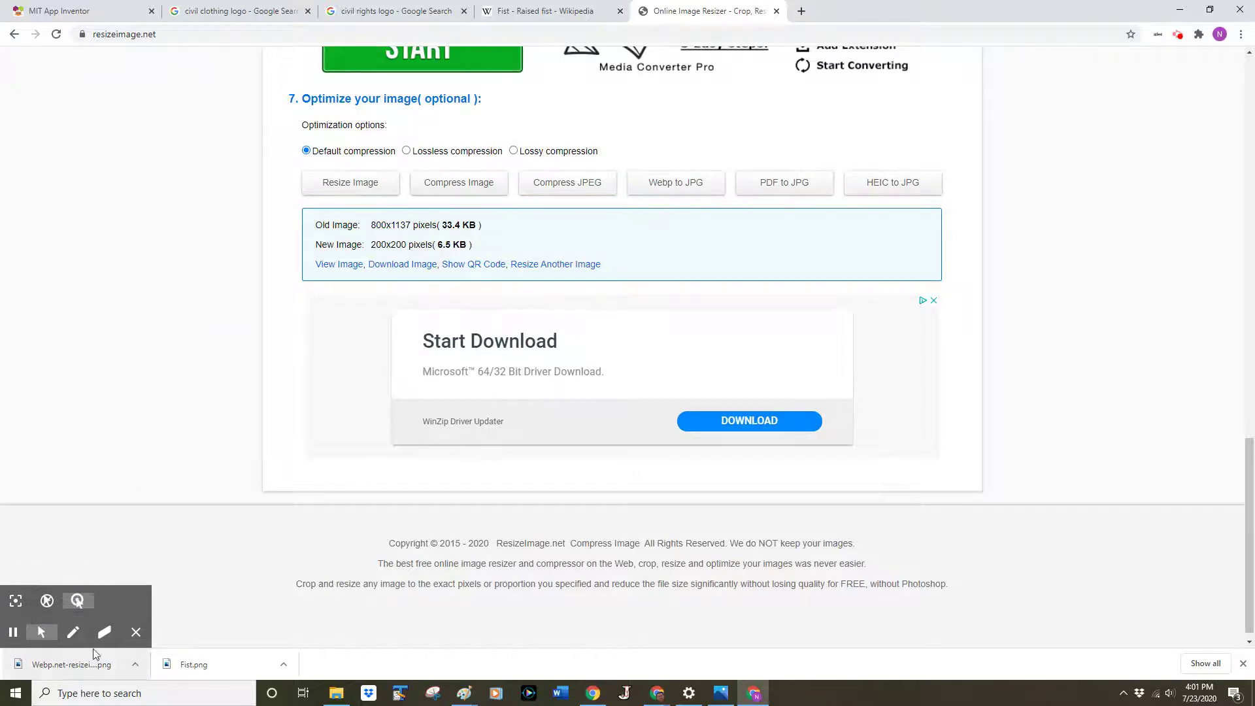
pyautogui.click(135, 664)
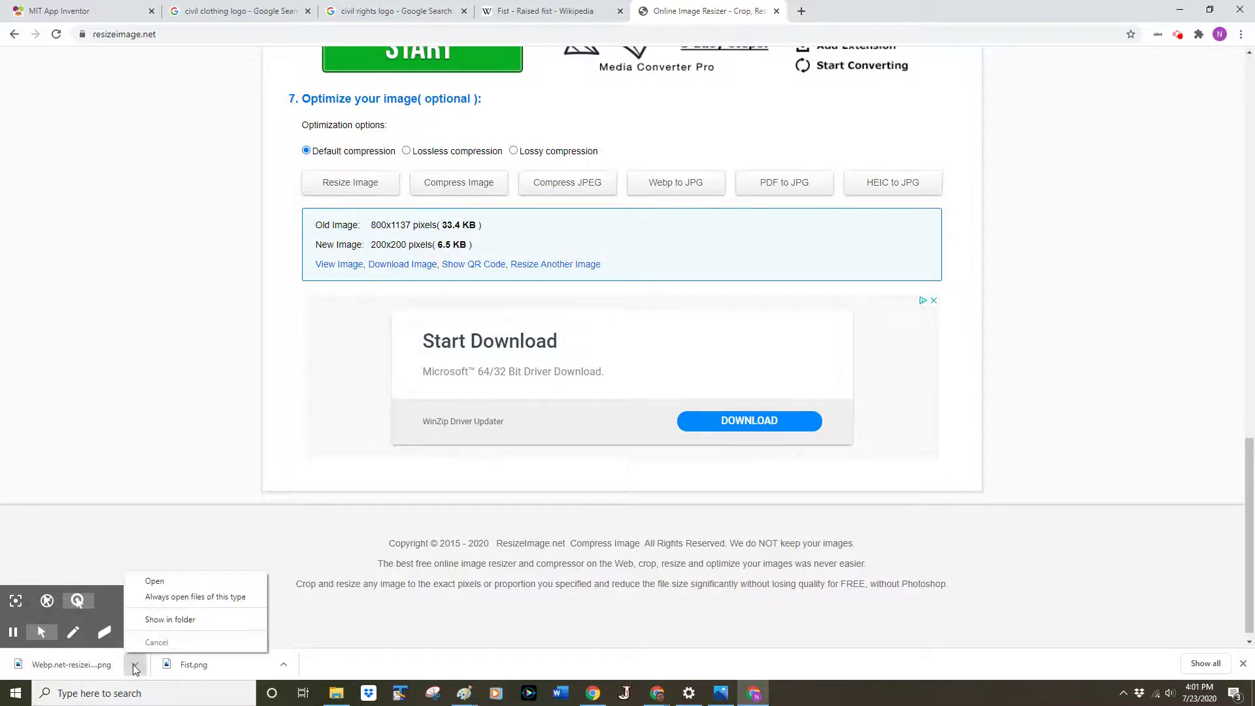
pyautogui.click(168, 622)
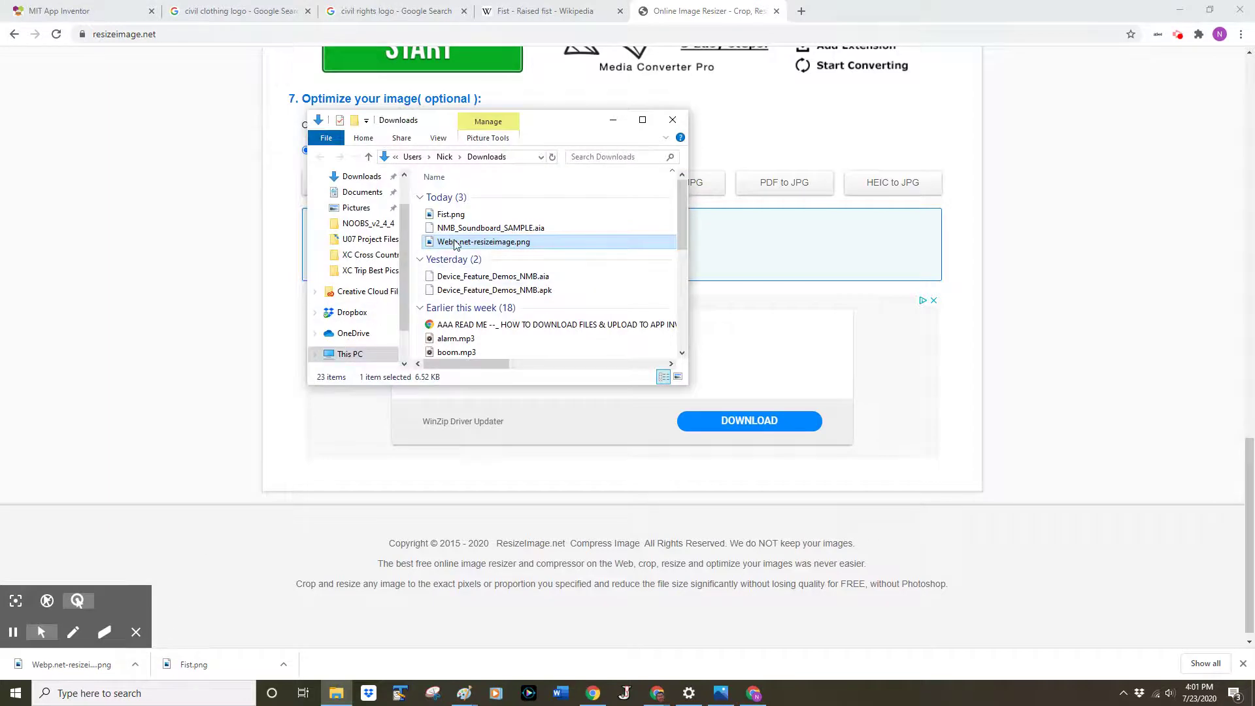
pyautogui.doubleClick(456, 243)
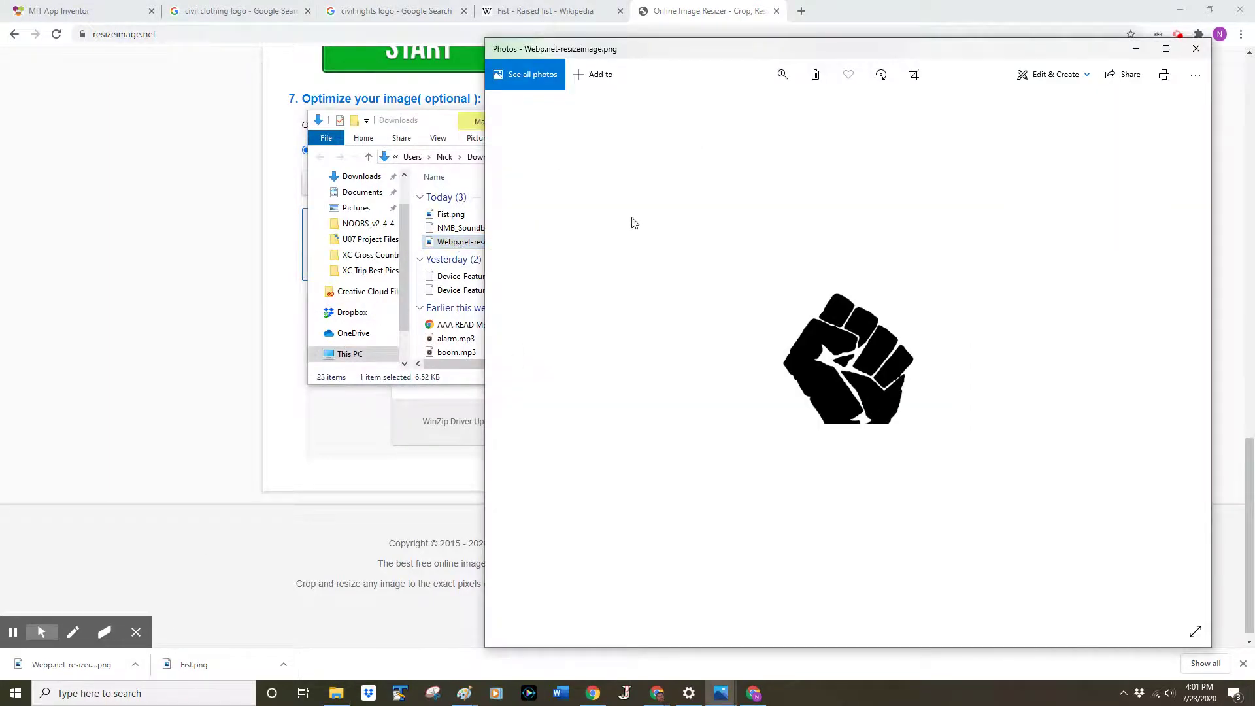
pyautogui.click(1195, 50)
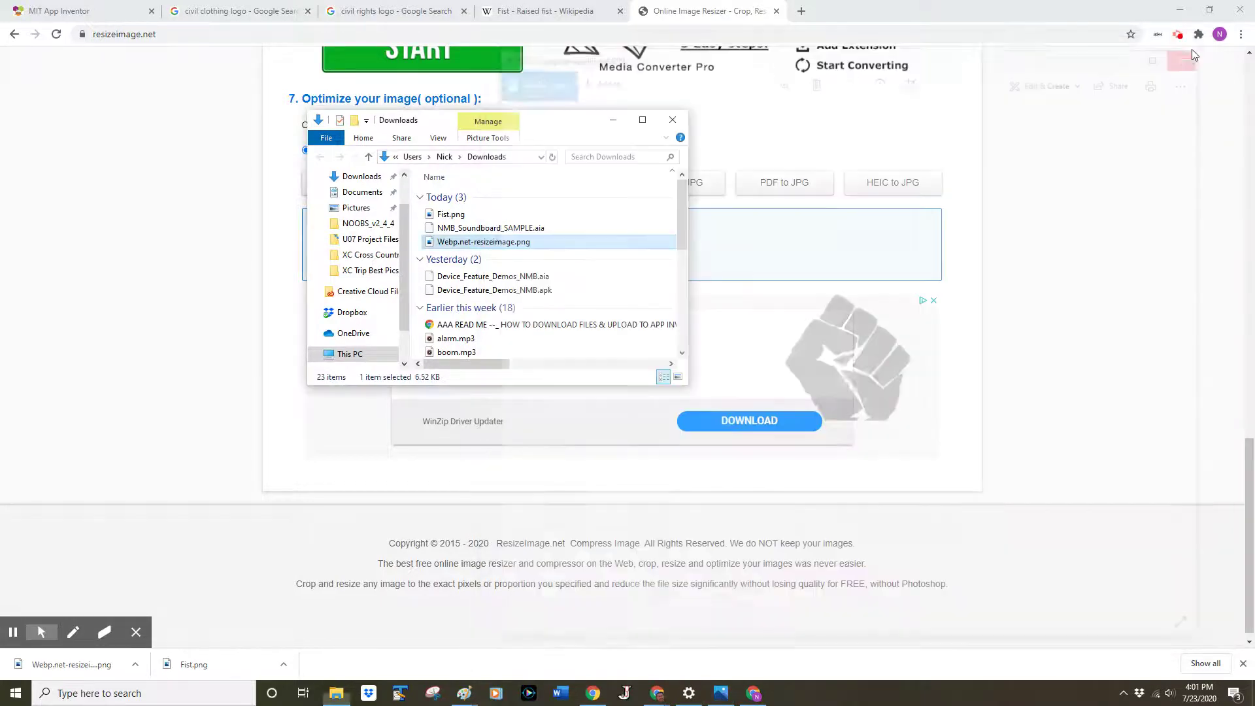
# Rename Webp.net-resizeimage.png in the Downloads folder as FistSmall.png
pyautogui.click(492, 244)
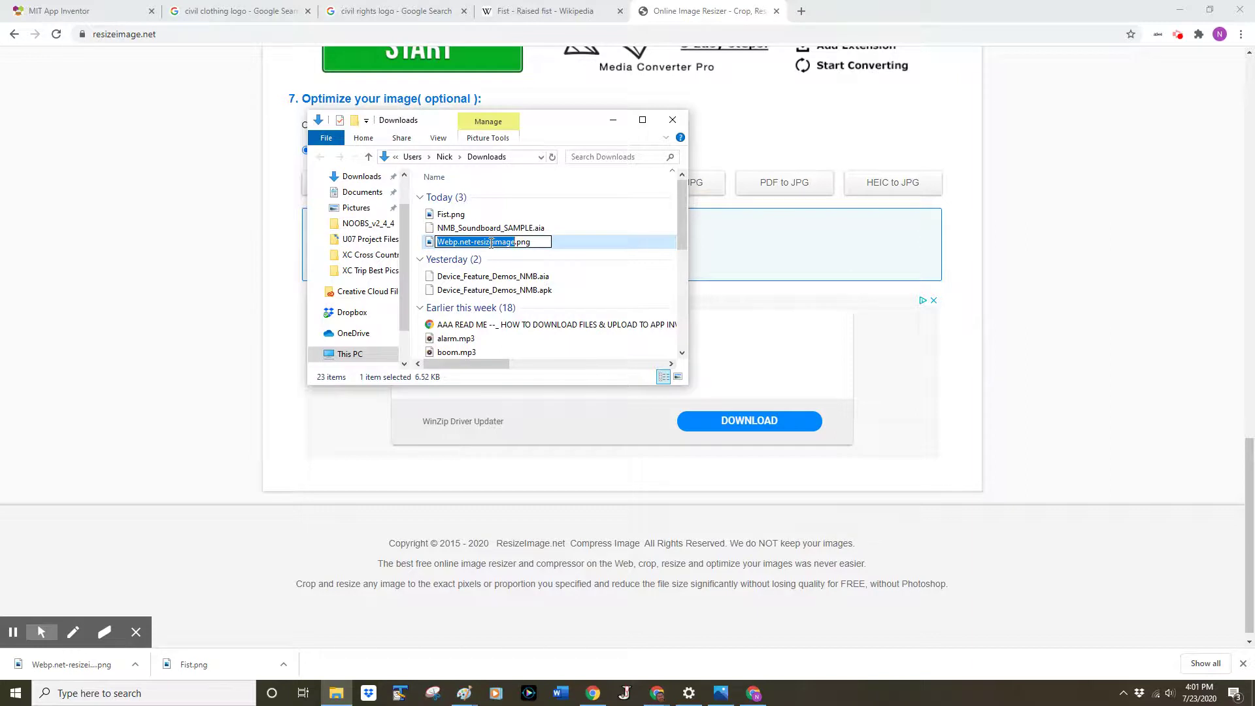
pyautogui.write('FistSmall')
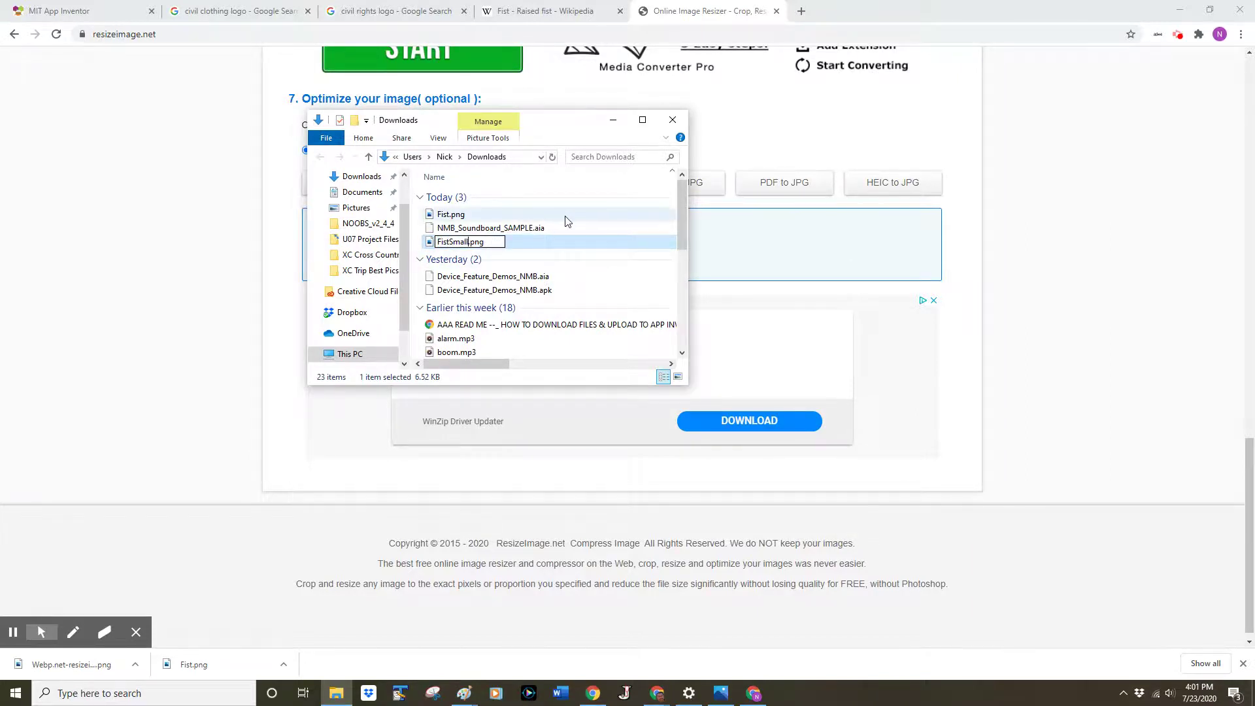
pyautogui.press('Return')
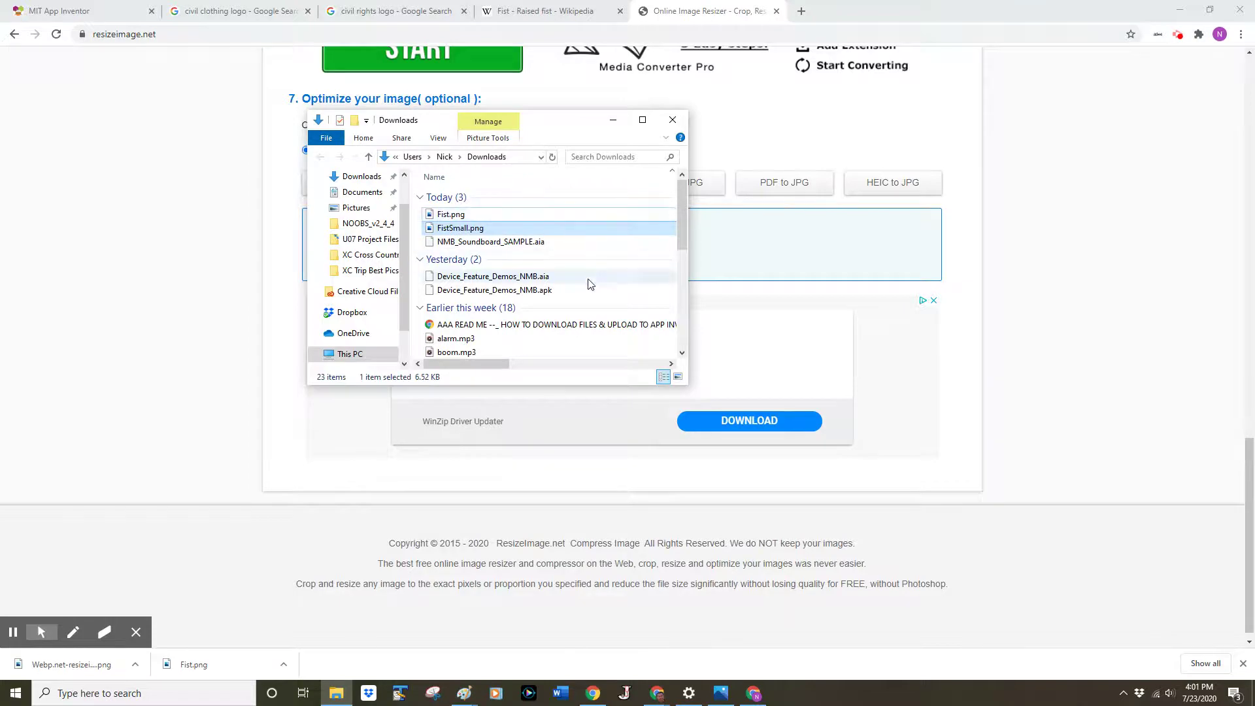
# Switch to the NMB_Soundboard_SAMPLE project in MIT App Inventor and select Screen1 to reach its Icon property
pyautogui.click(77, 7)
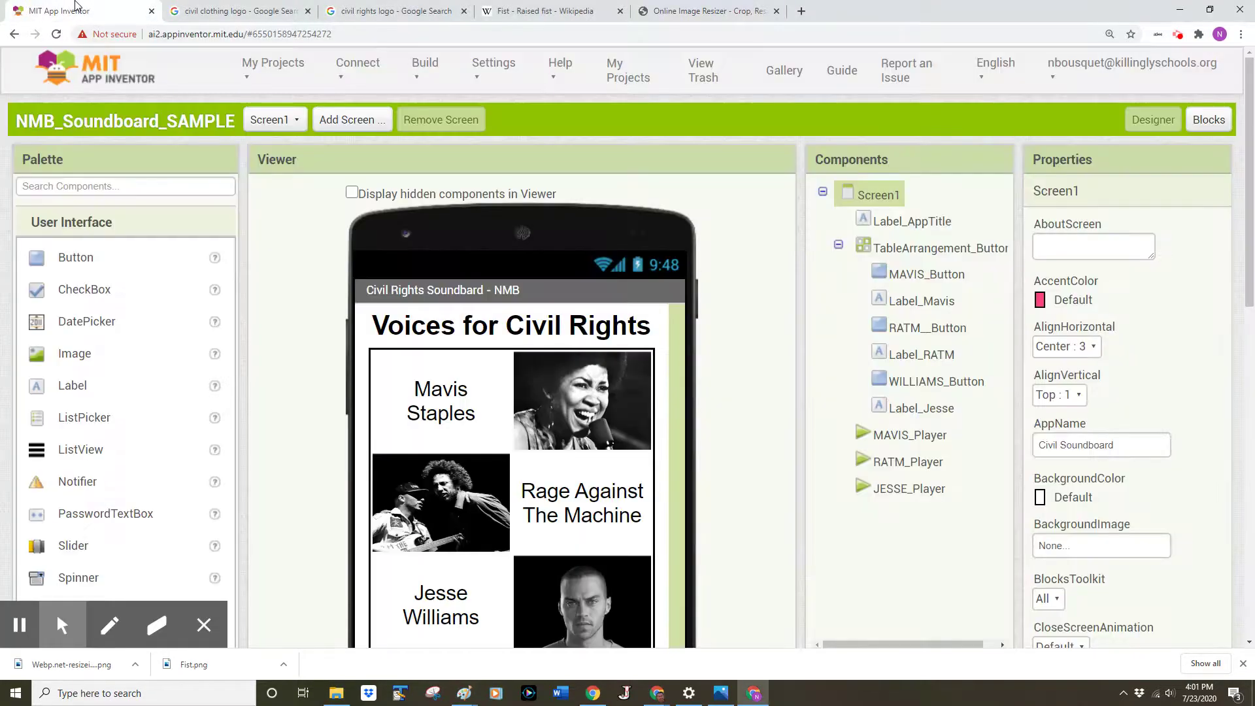
pyautogui.click(886, 222)
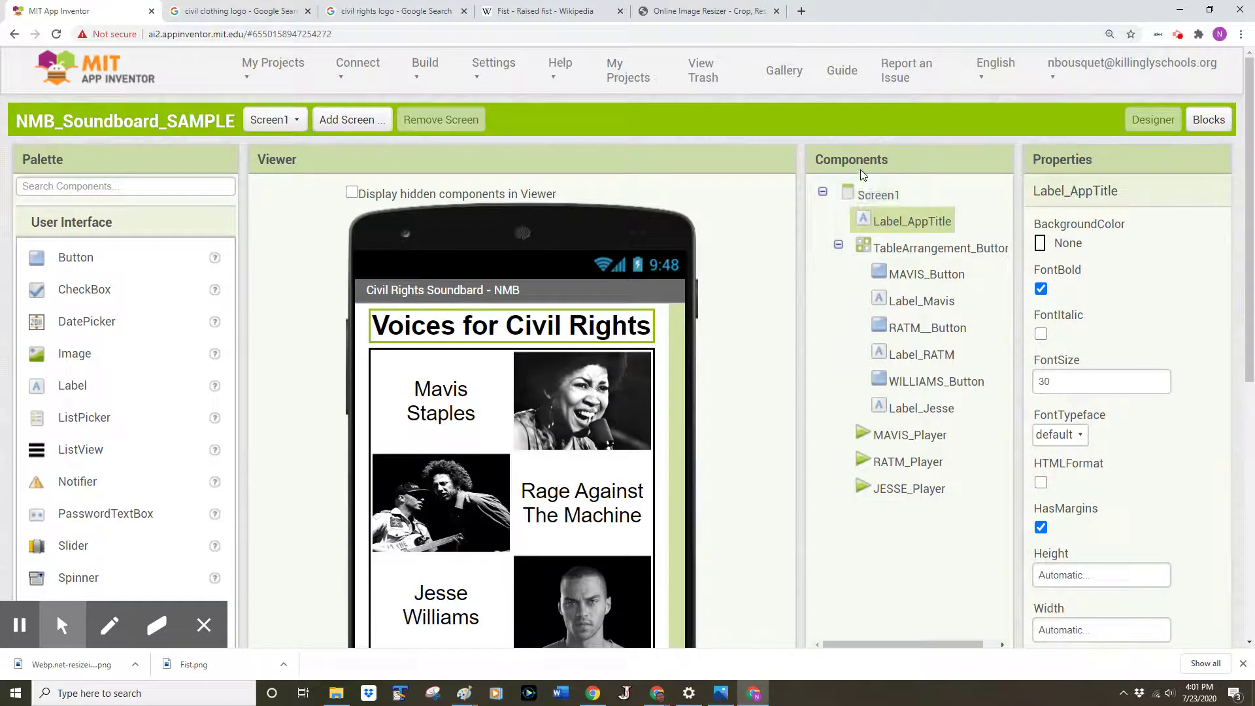
pyautogui.click(869, 196)
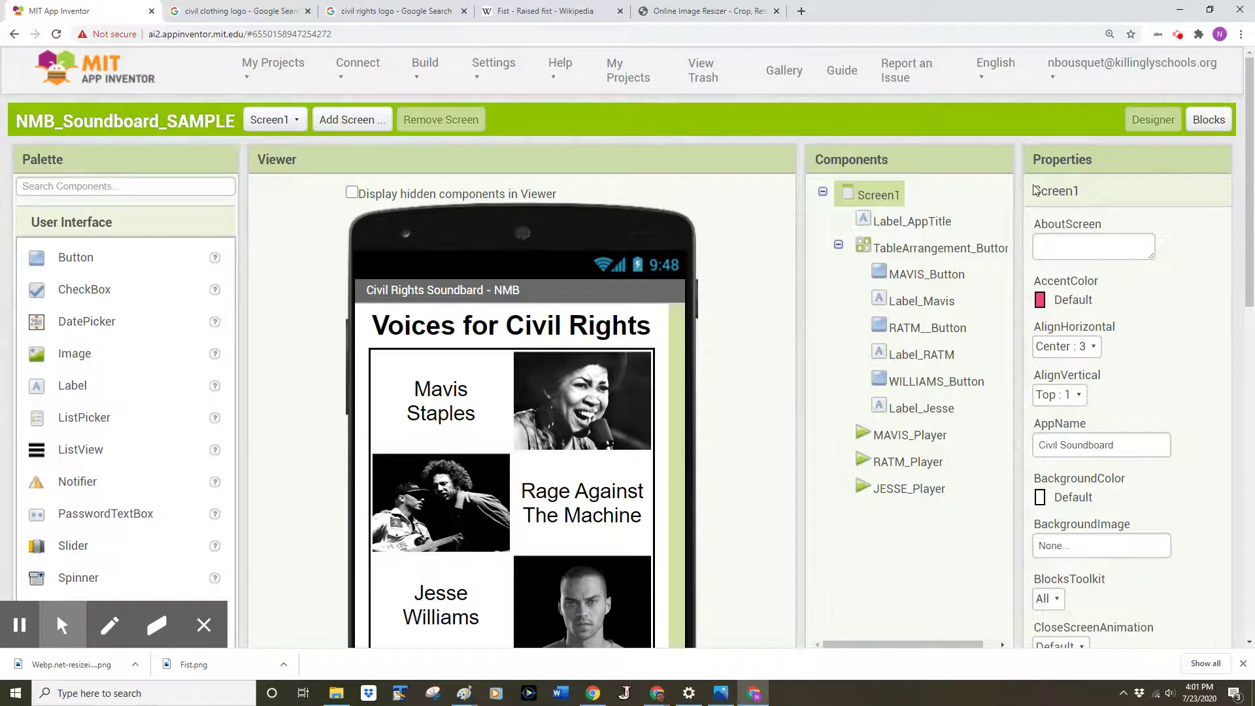
pyautogui.moveTo(1251, 147); pyautogui.dragTo(1253, 428)
pyautogui.scroll(5, 1252, 386)
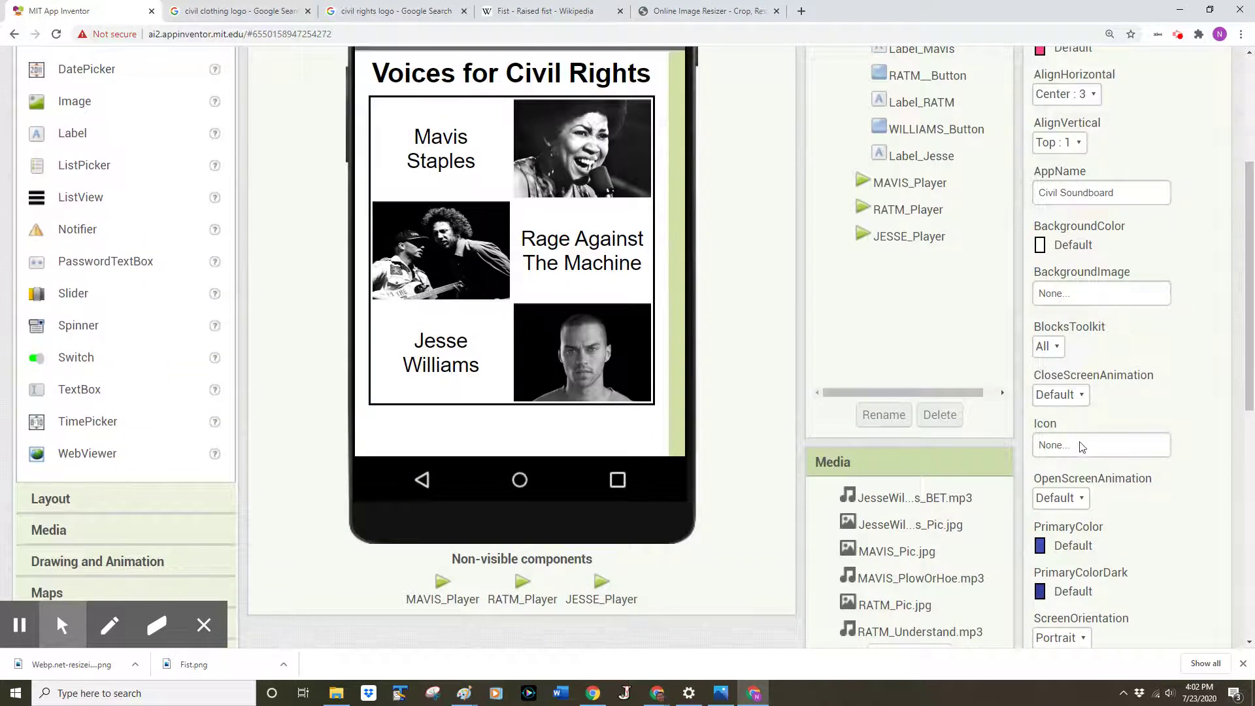
# Upload FistSmall.png from Downloads as the icon of Screen1
pyautogui.click(1059, 447)
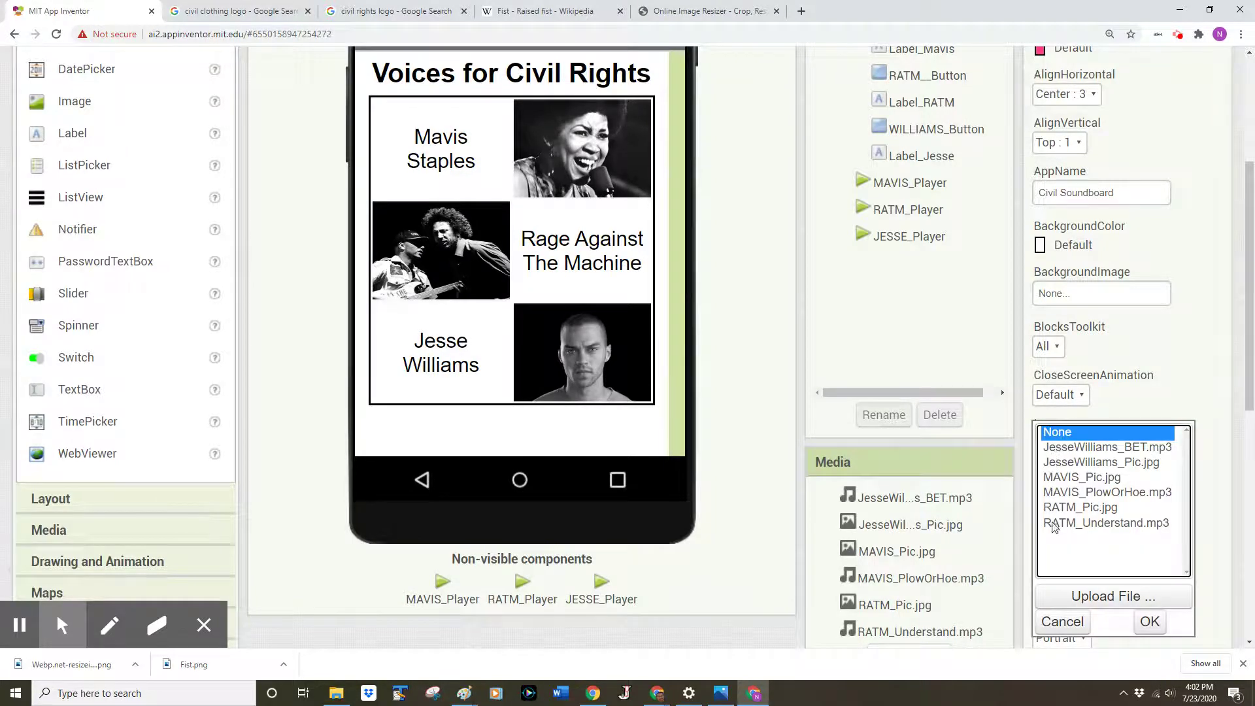
pyautogui.click(1093, 596)
pyautogui.click(470, 236)
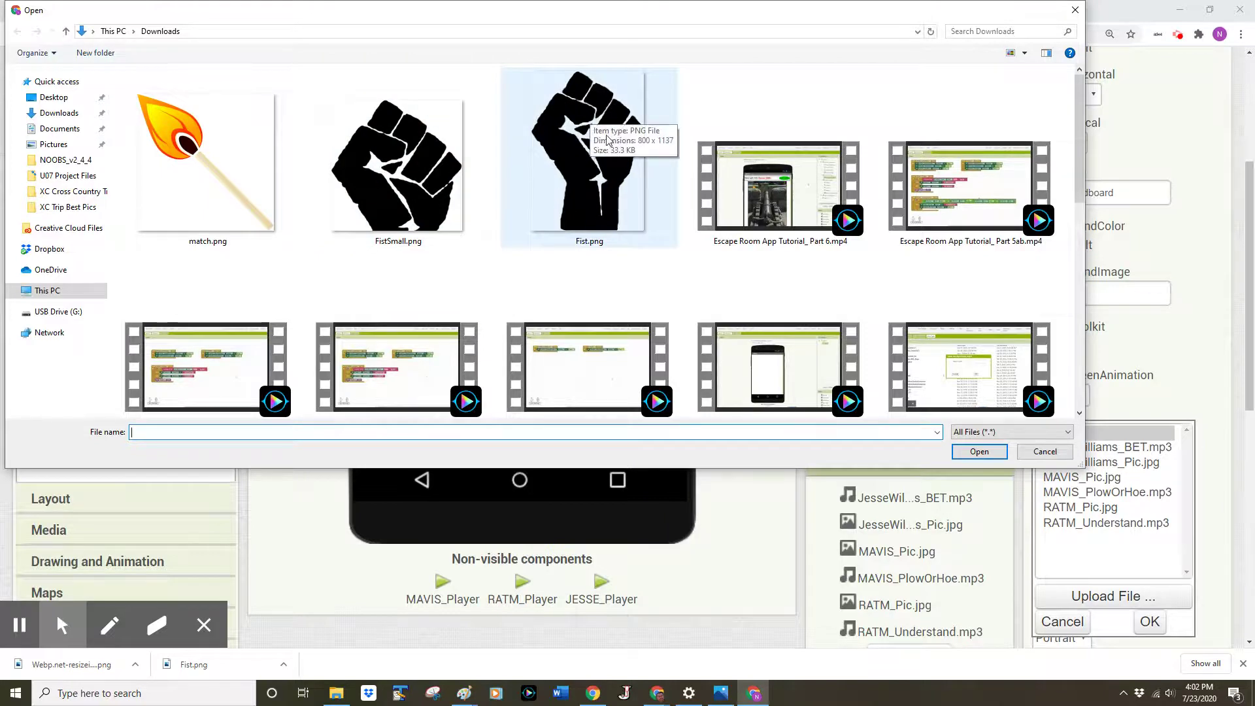
pyautogui.click(404, 196)
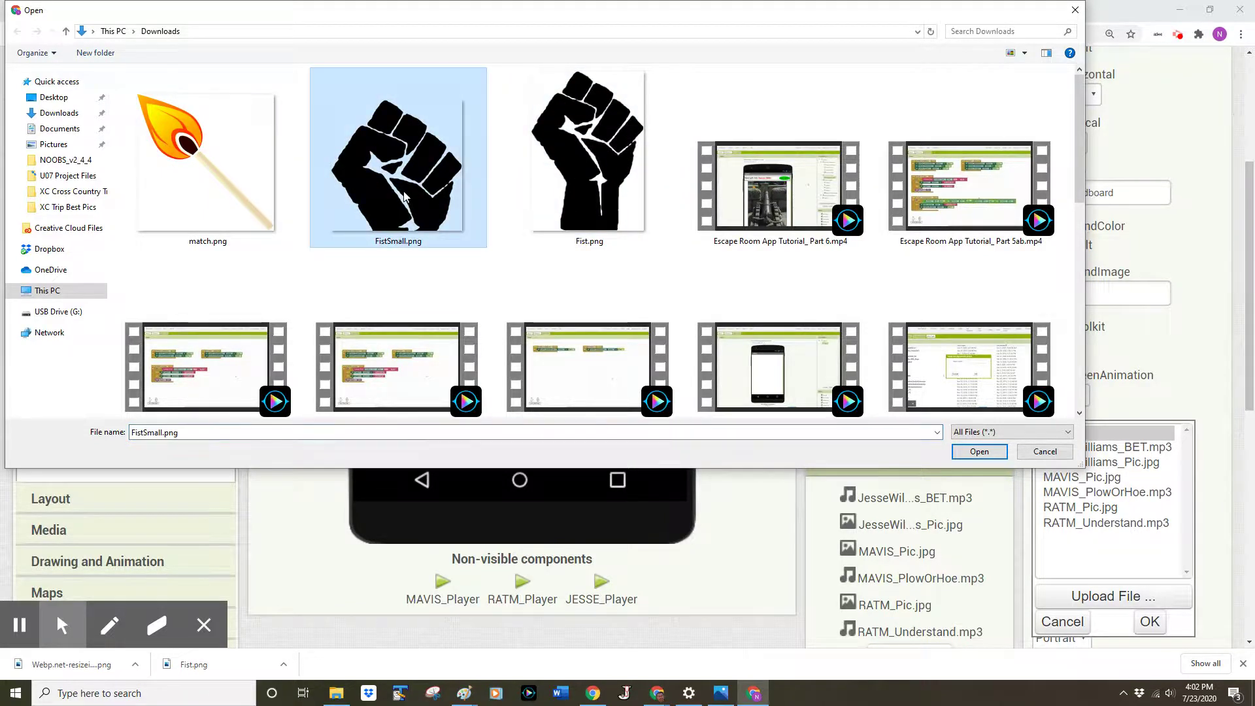
pyautogui.click(978, 451)
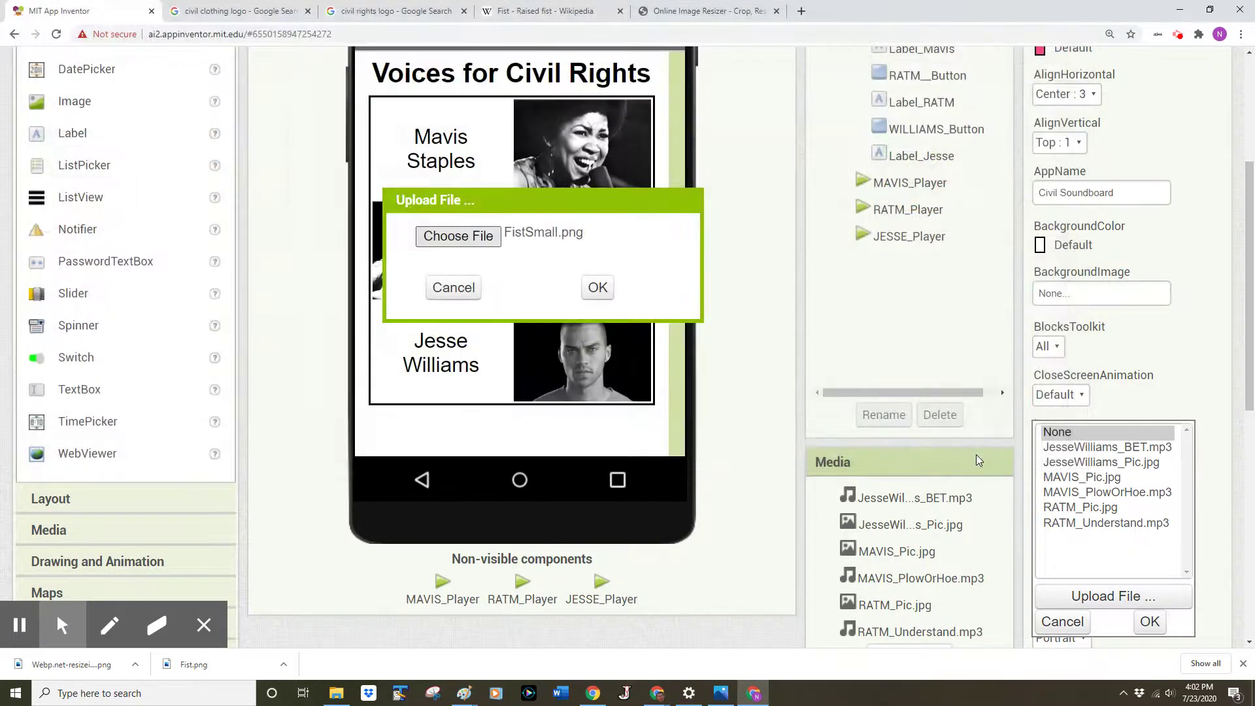
pyautogui.click(597, 289)
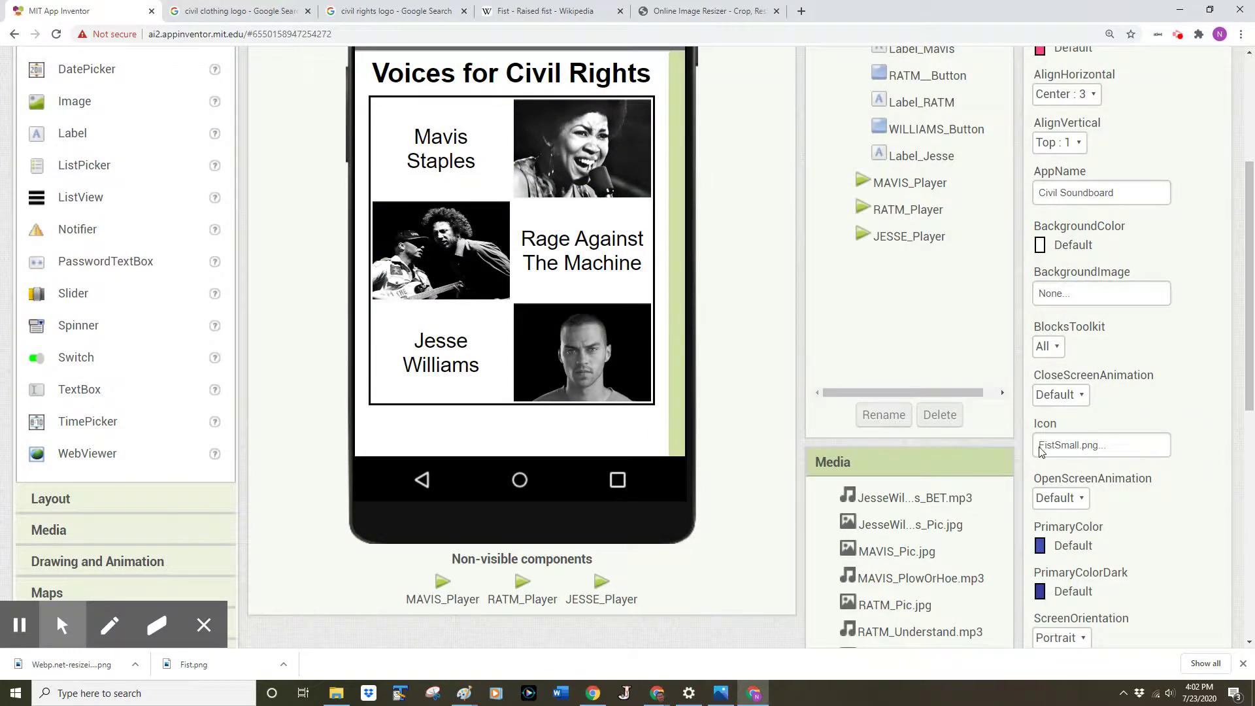
# Check which media file is selected for Screen1's Icon property and close the list without changes
pyautogui.moveTo(1041, 451); pyautogui.dragTo(1115, 448)
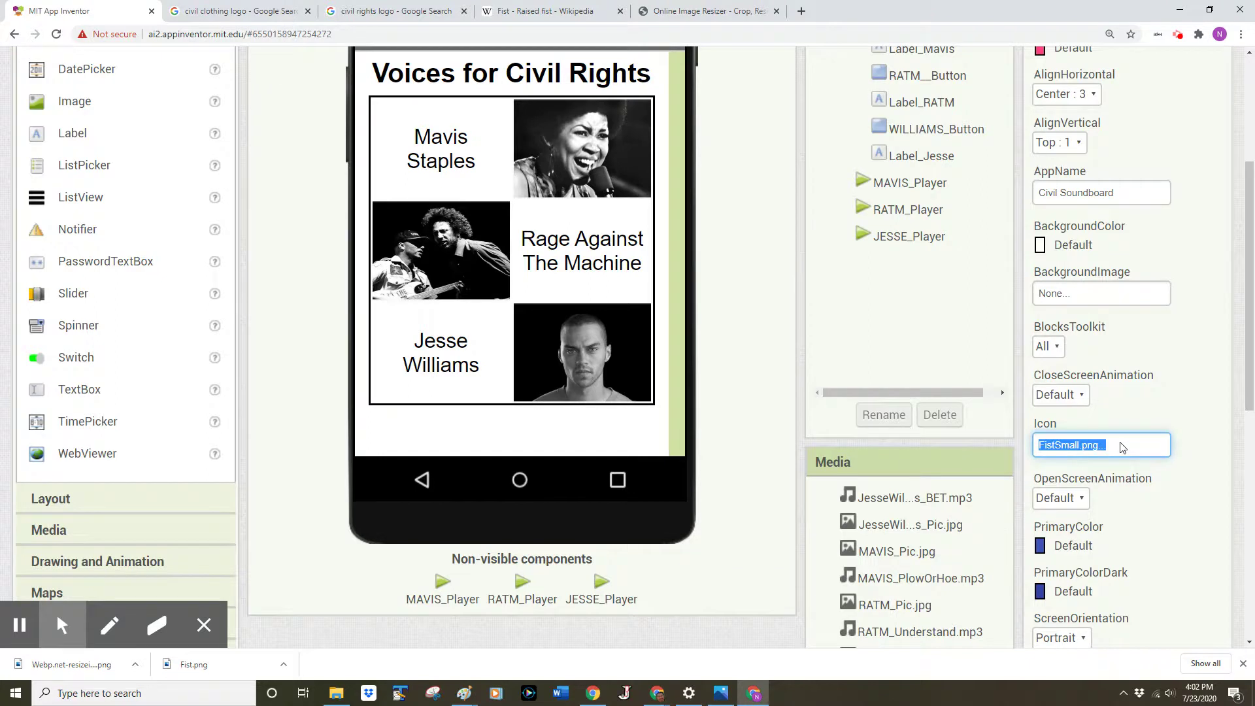
pyautogui.click(1122, 447)
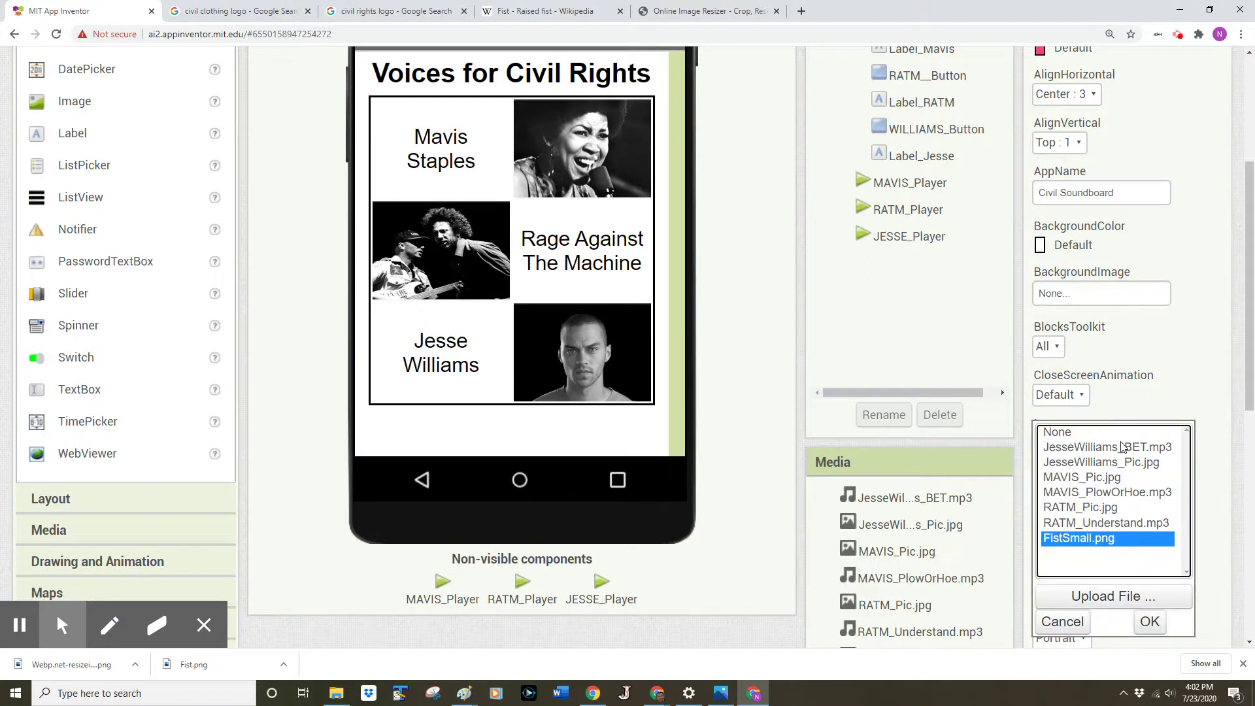
pyautogui.click(1207, 444)
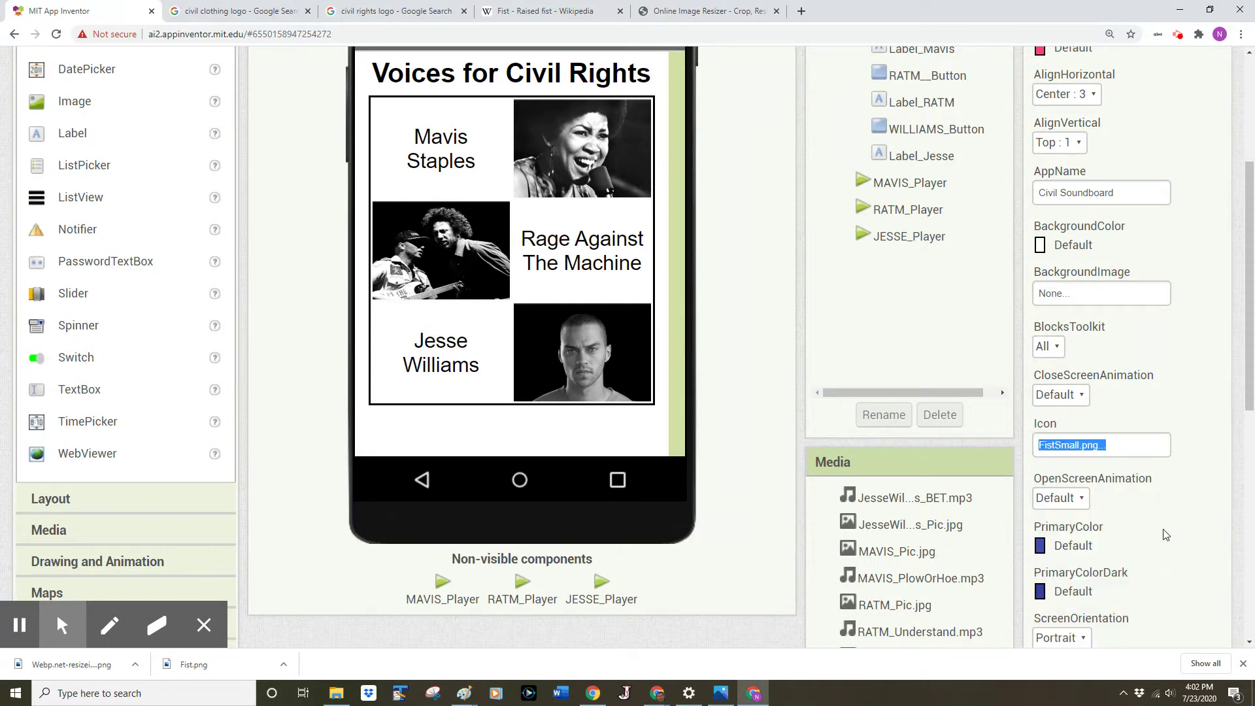